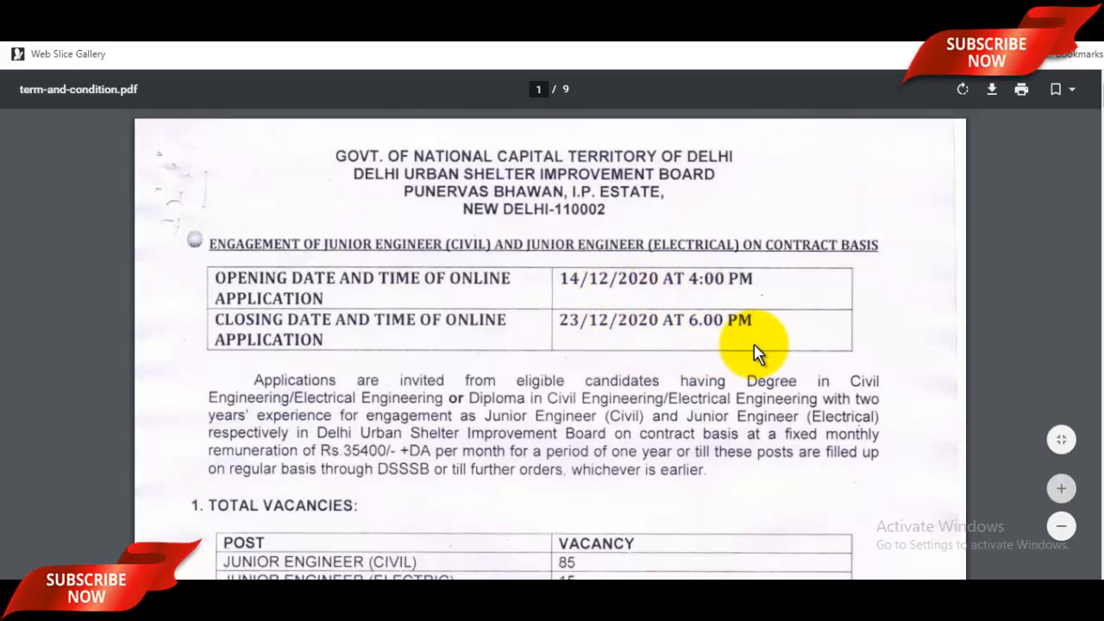
Scroll the terms PDF to page 2's minimum marks: 50% General, 48% OBC-NCL, 45% SC/ST.
scroll(759, 353, down, 2)
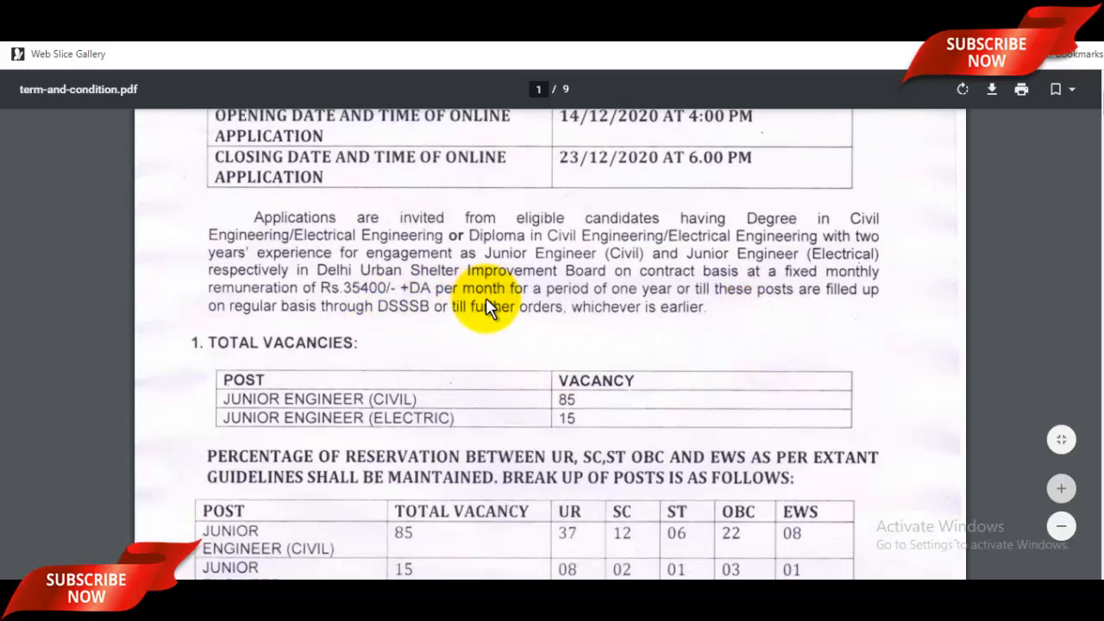
scroll(517, 327, down, 2)
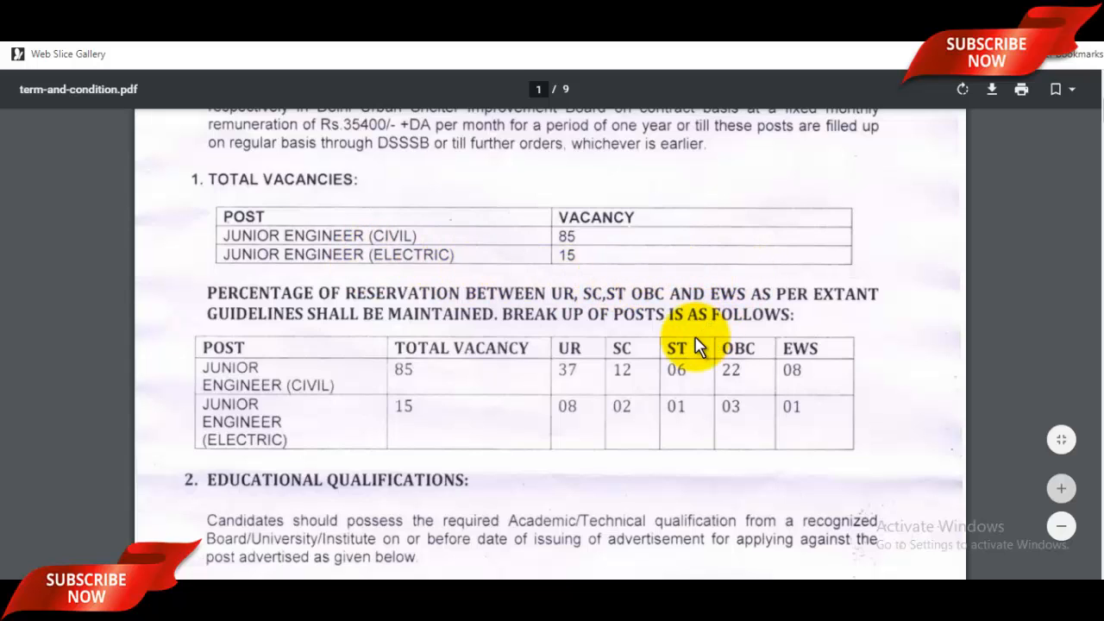
scroll(623, 371, down, 2)
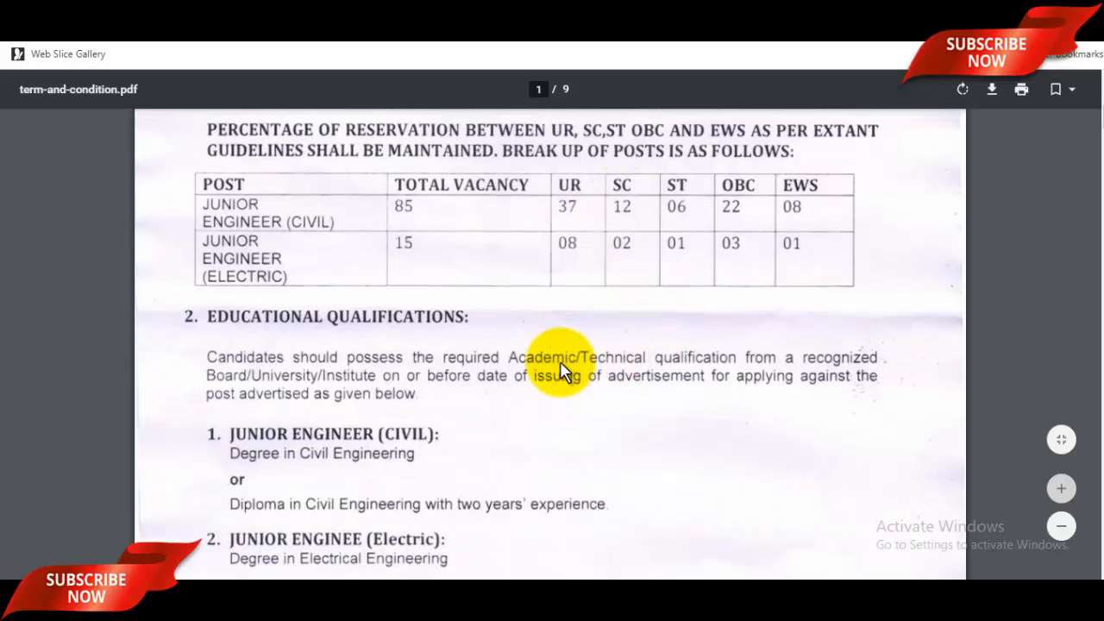
scroll(560, 371, down, 1)
scroll(561, 371, down, 1)
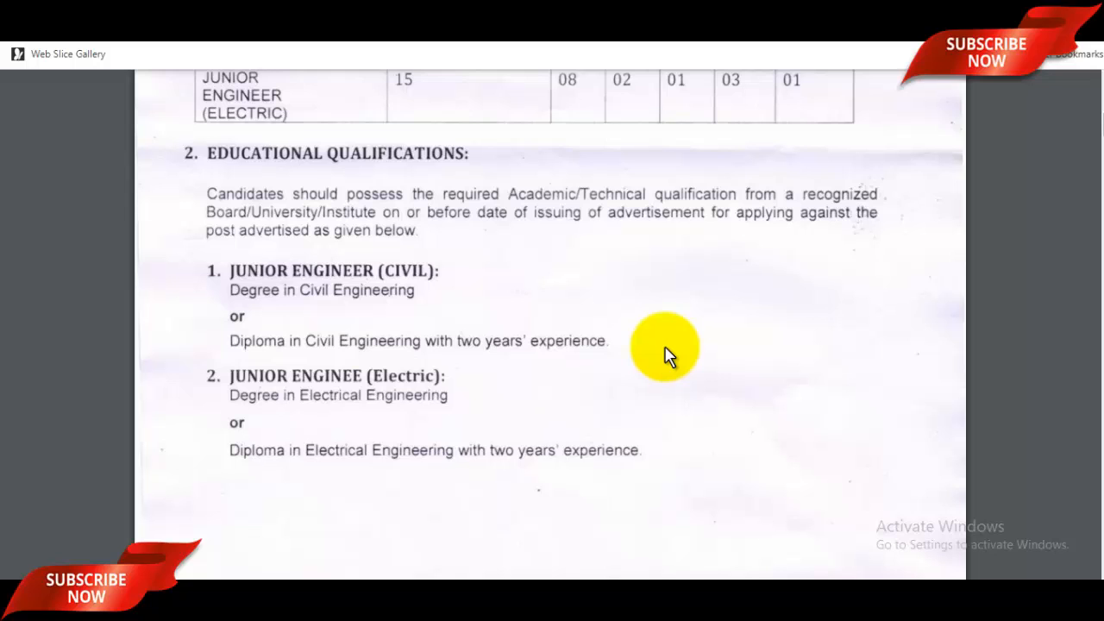
scroll(668, 354, down, 5)
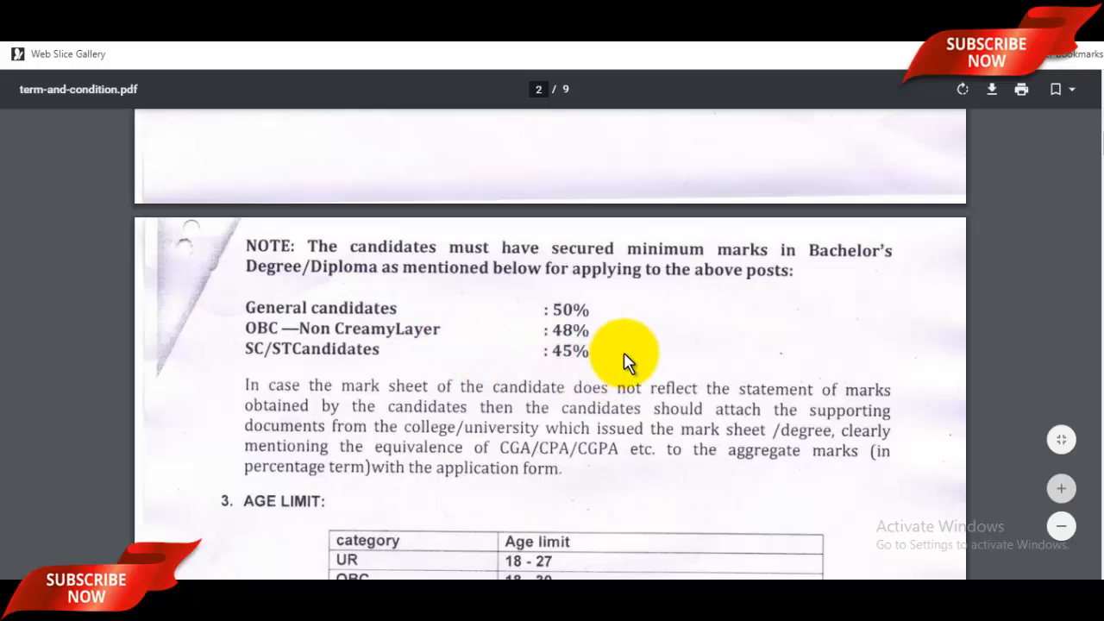
Scroll the PDF past age limit, reservation and selection criteria to section 6, Online Application.
scroll(638, 348, down, 2)
scroll(639, 349, down, 1)
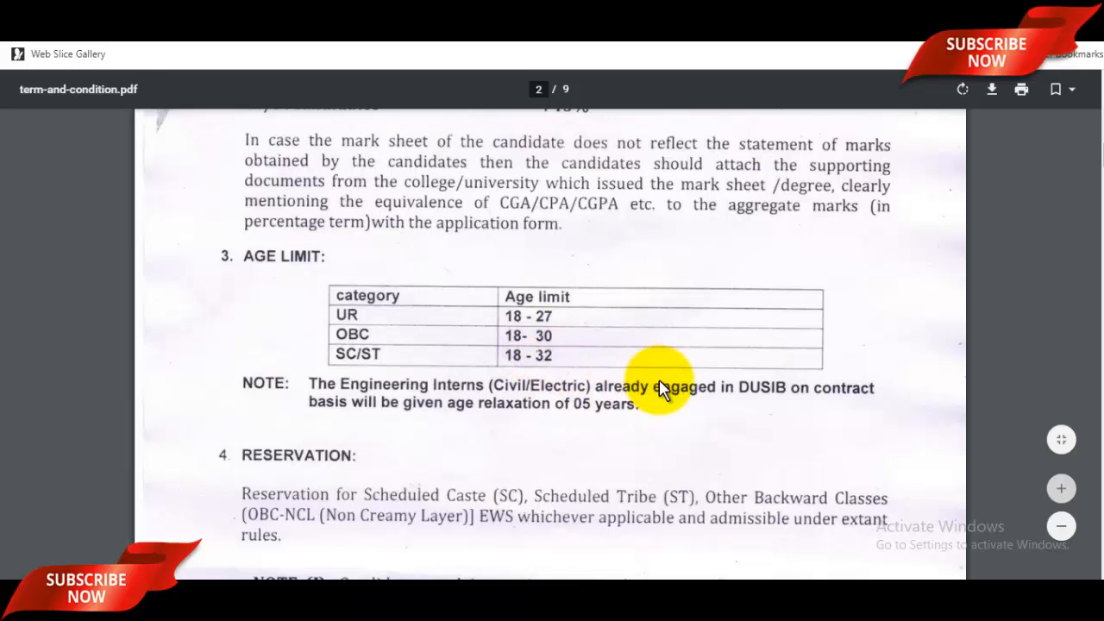
scroll(660, 386, down, 8)
scroll(659, 388, down, 1)
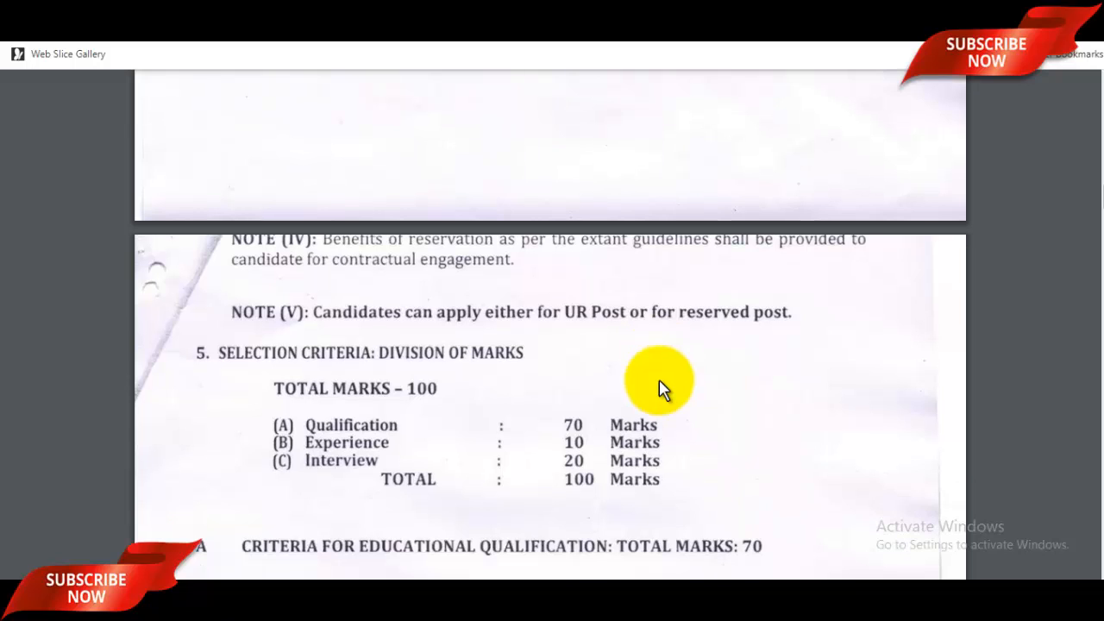
scroll(659, 388, down, 3)
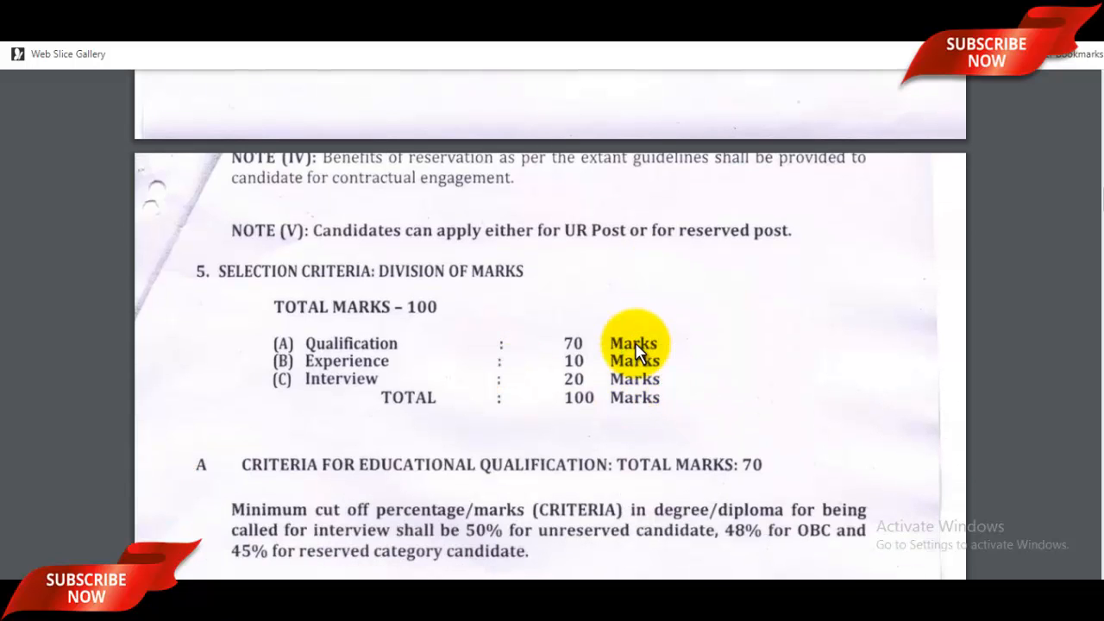
scroll(629, 349, down, 8)
scroll(637, 351, down, 10)
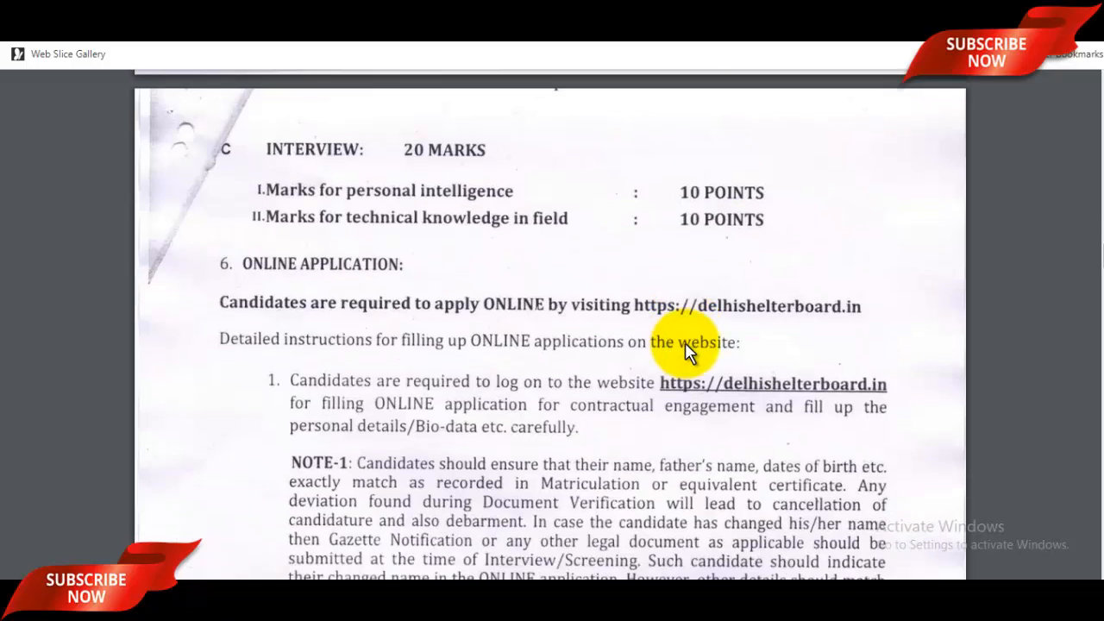
Switch from the DUSIB home page tab to the blank Junior Engineer (Civil & Electrical) form tab.
click(760, 12)
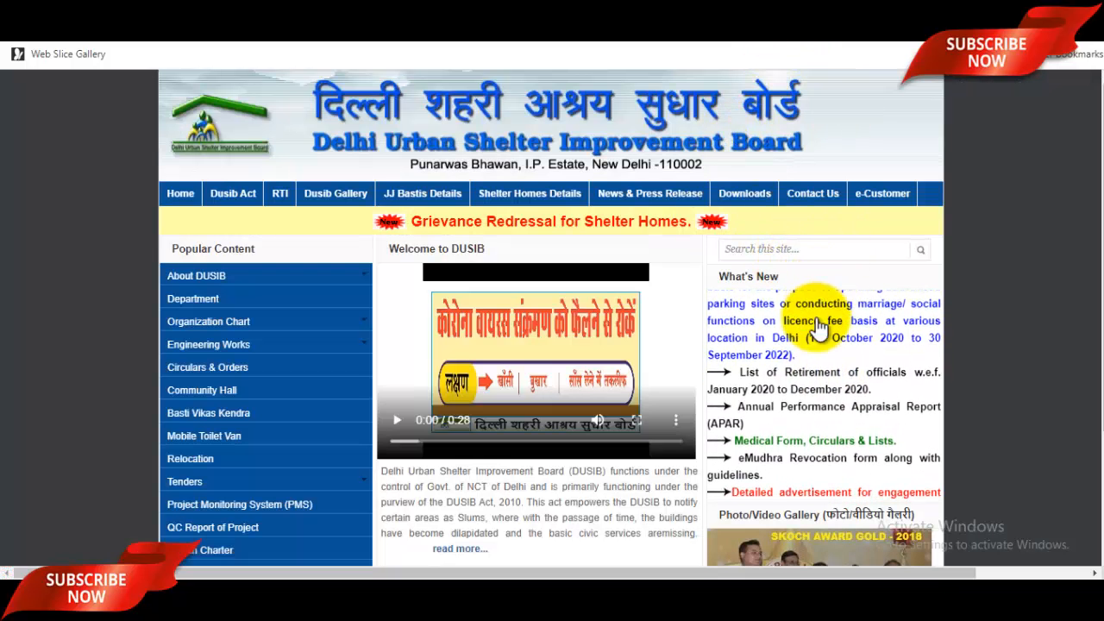
click(872, 15)
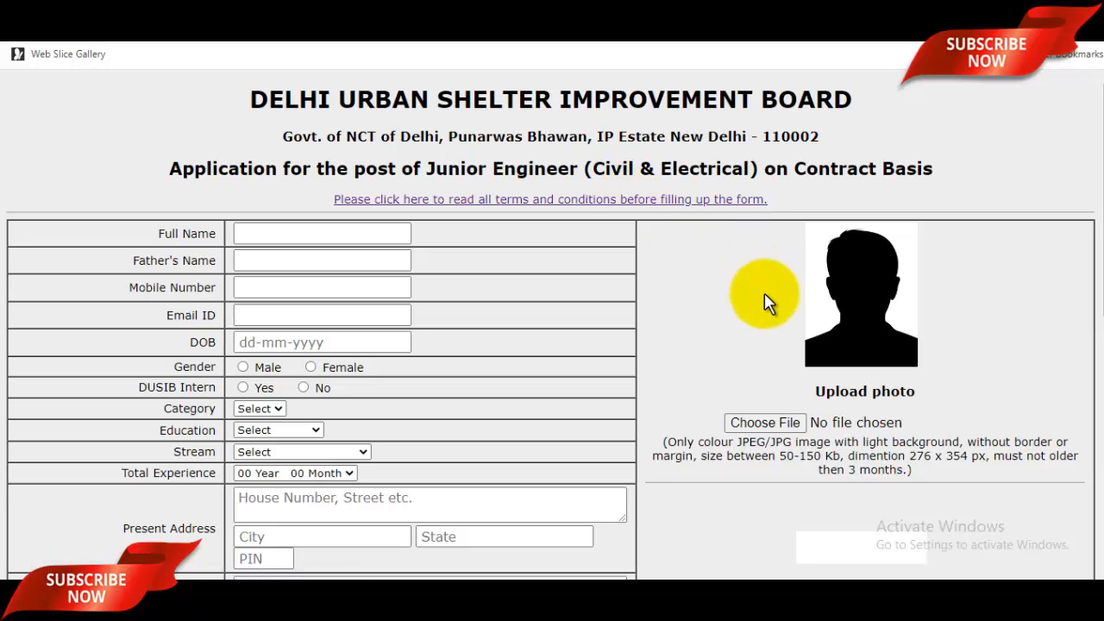
scroll(764, 292, down, 4)
scroll(689, 302, up, 4)
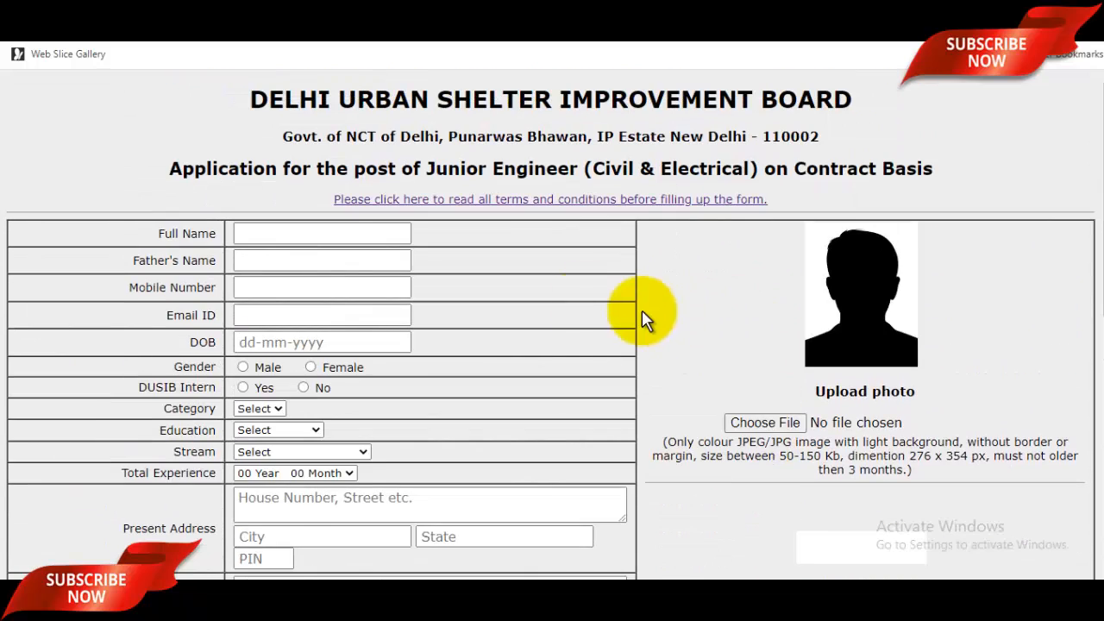
Fill in the applicant's full name, father's name and e-mail address.
click(344, 242)
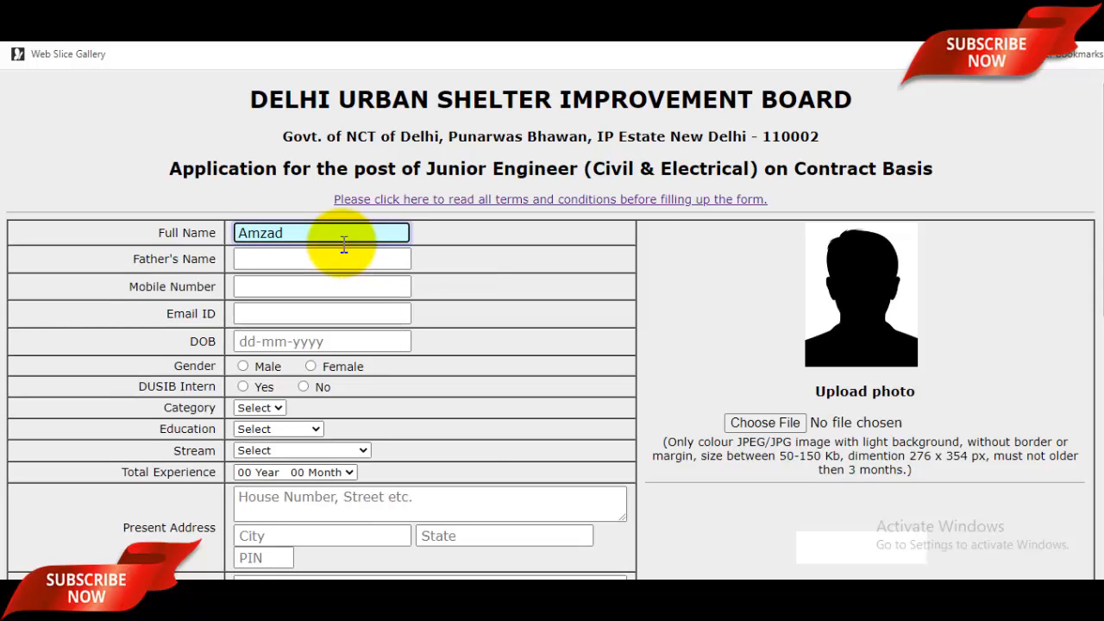
click(317, 256)
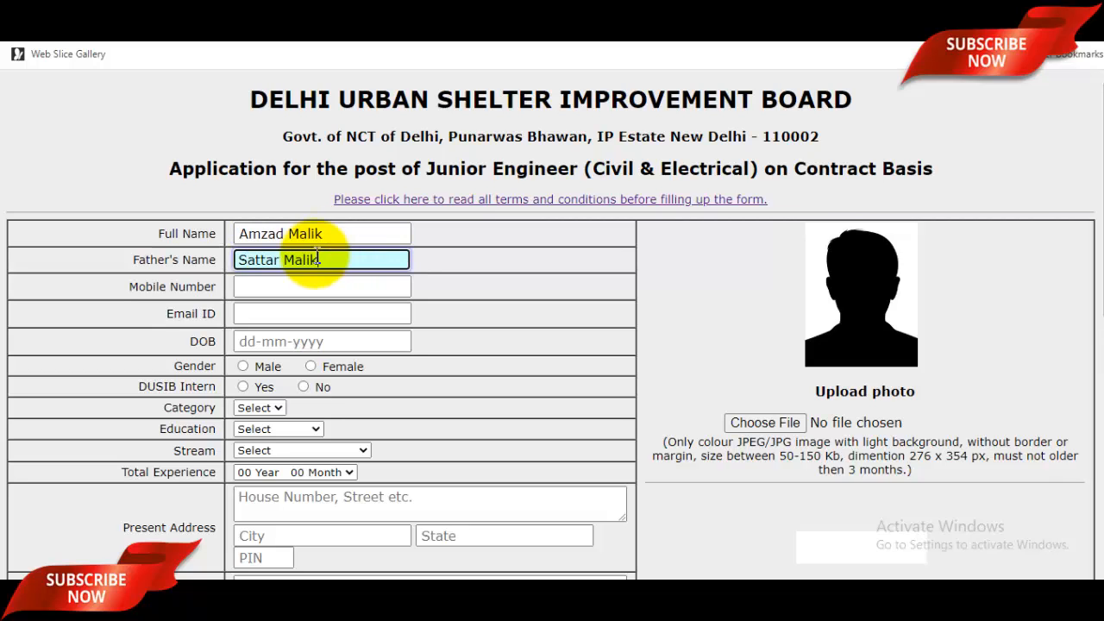
click(316, 291)
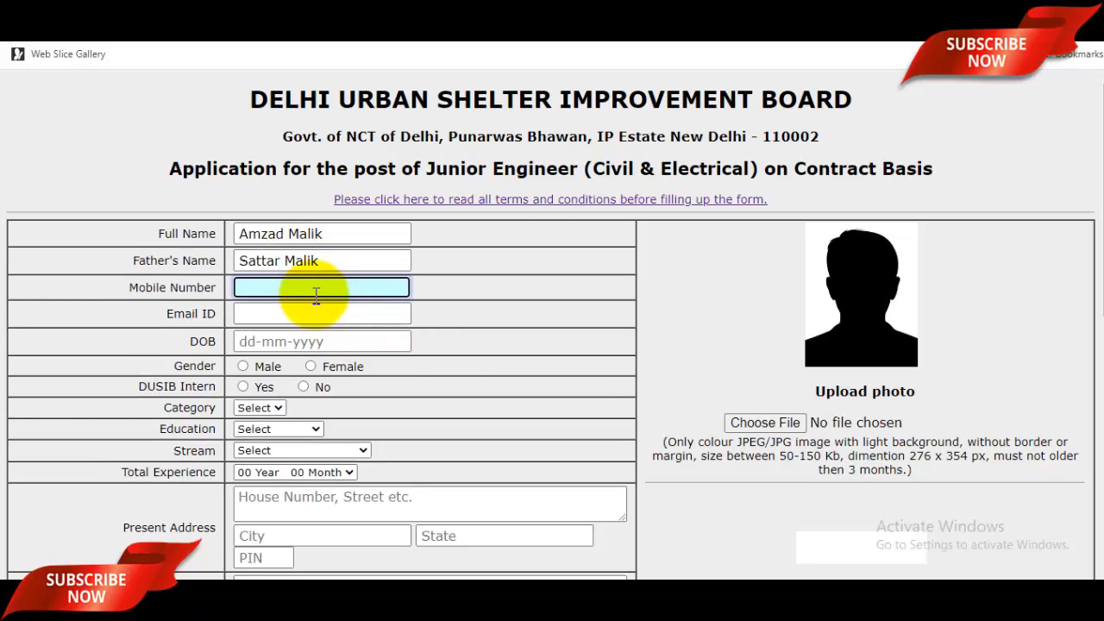
click(292, 314)
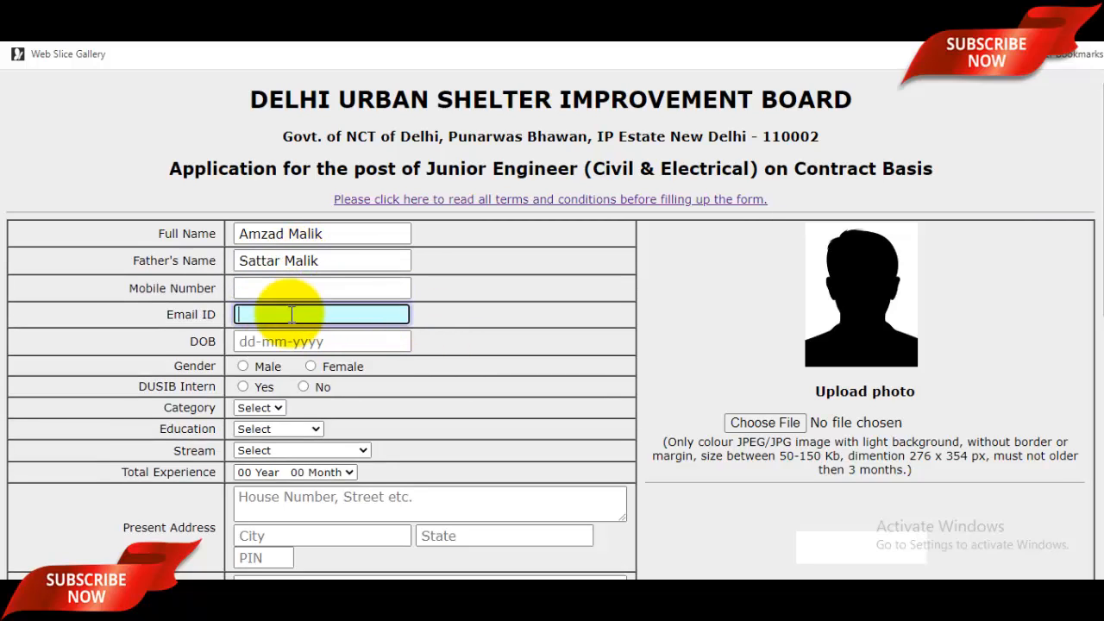
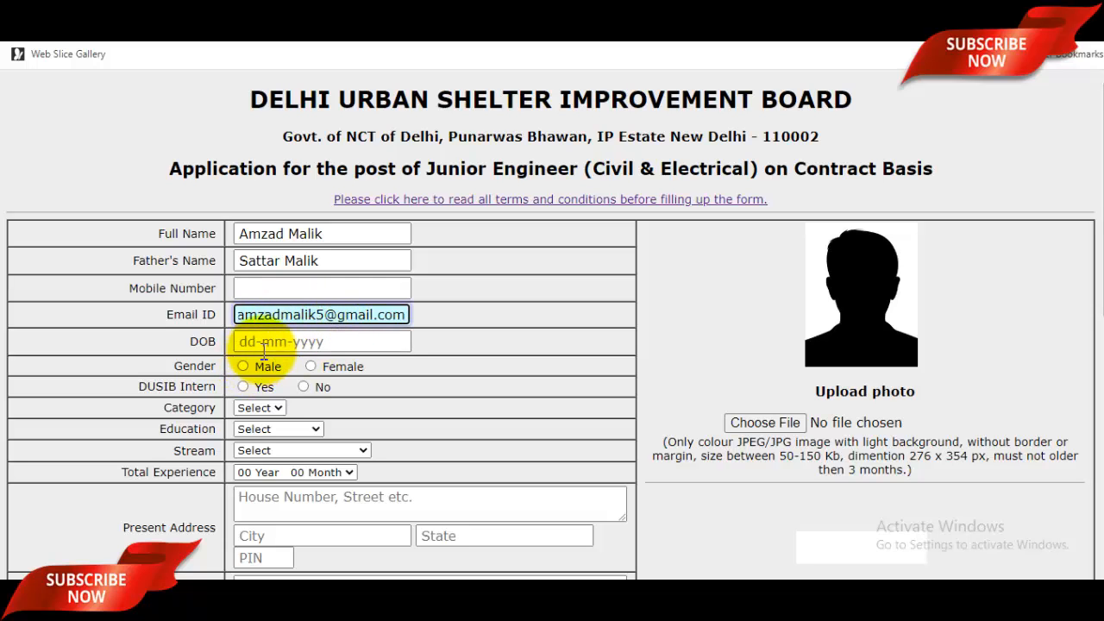
click(260, 344)
click(319, 366)
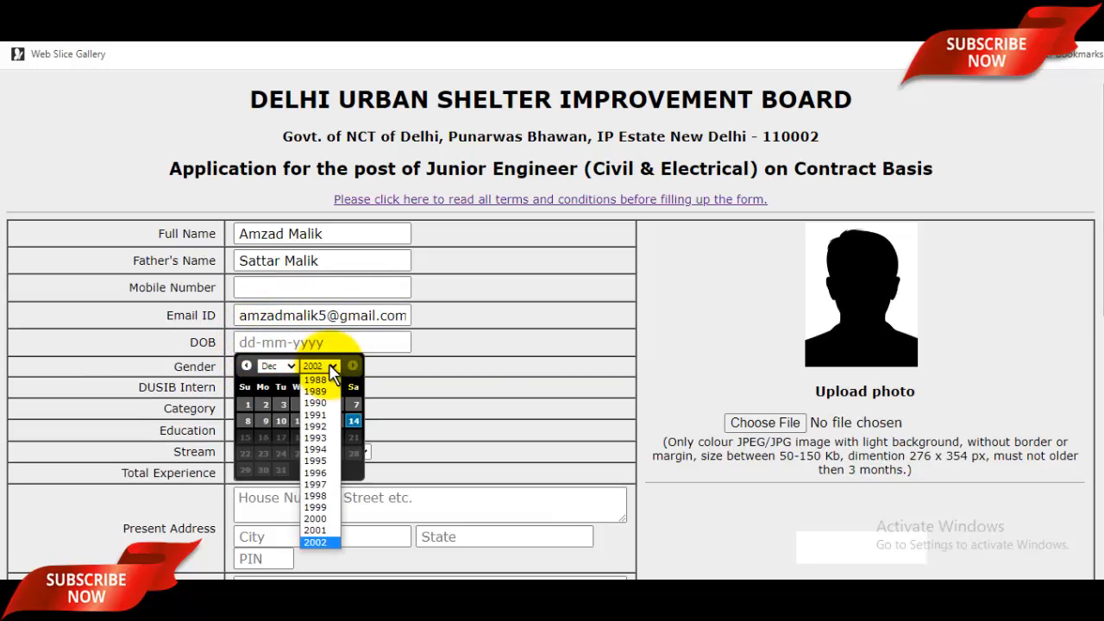
click(331, 488)
click(283, 366)
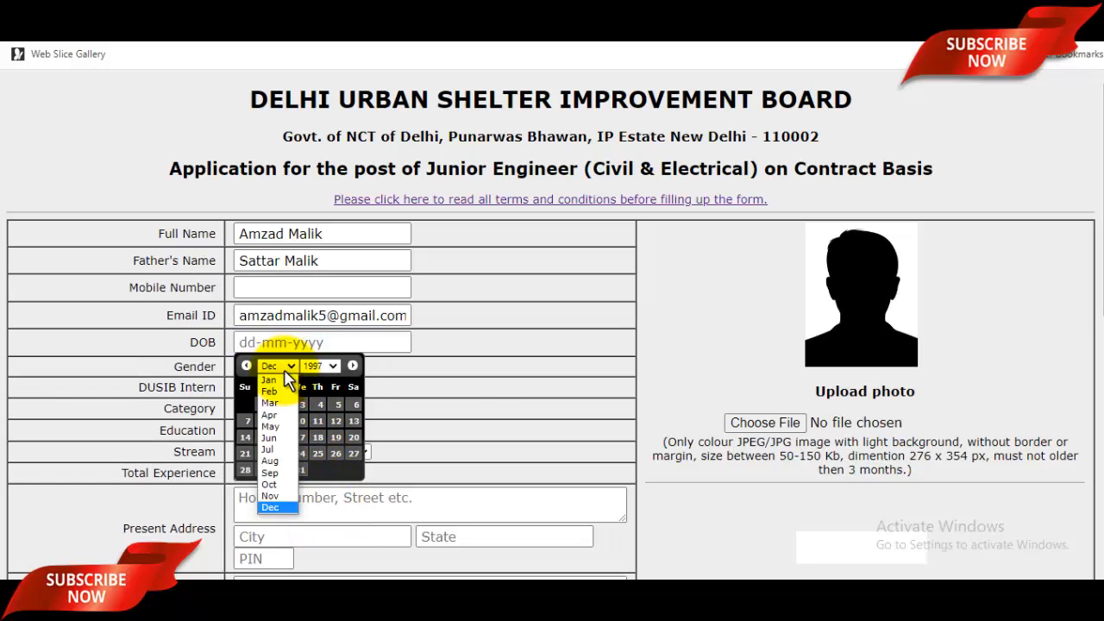
click(297, 420)
click(338, 404)
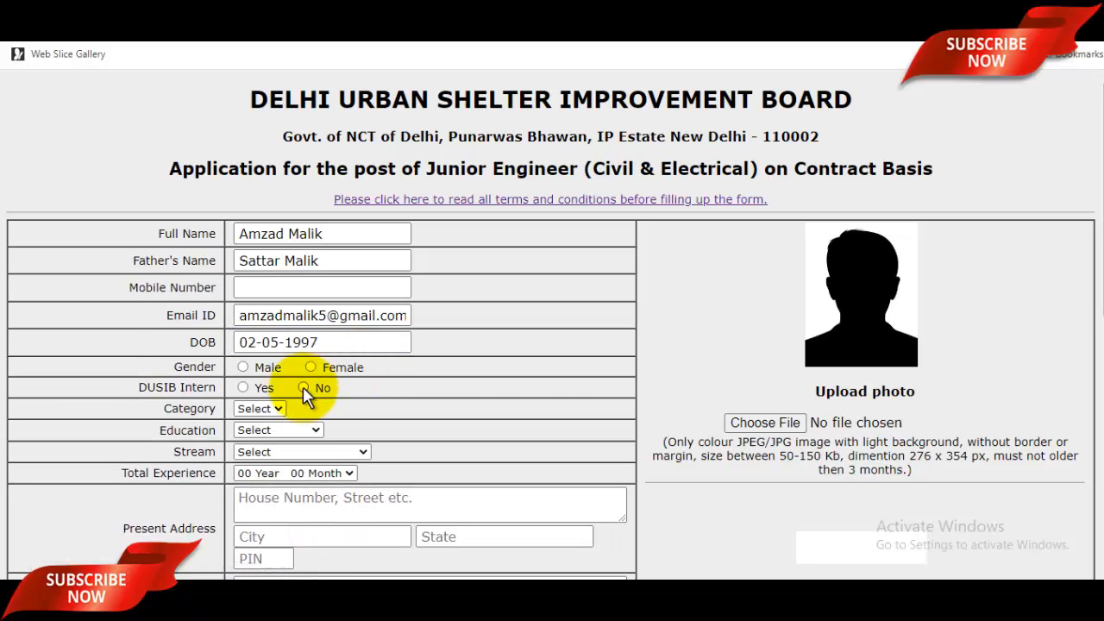
click(243, 367)
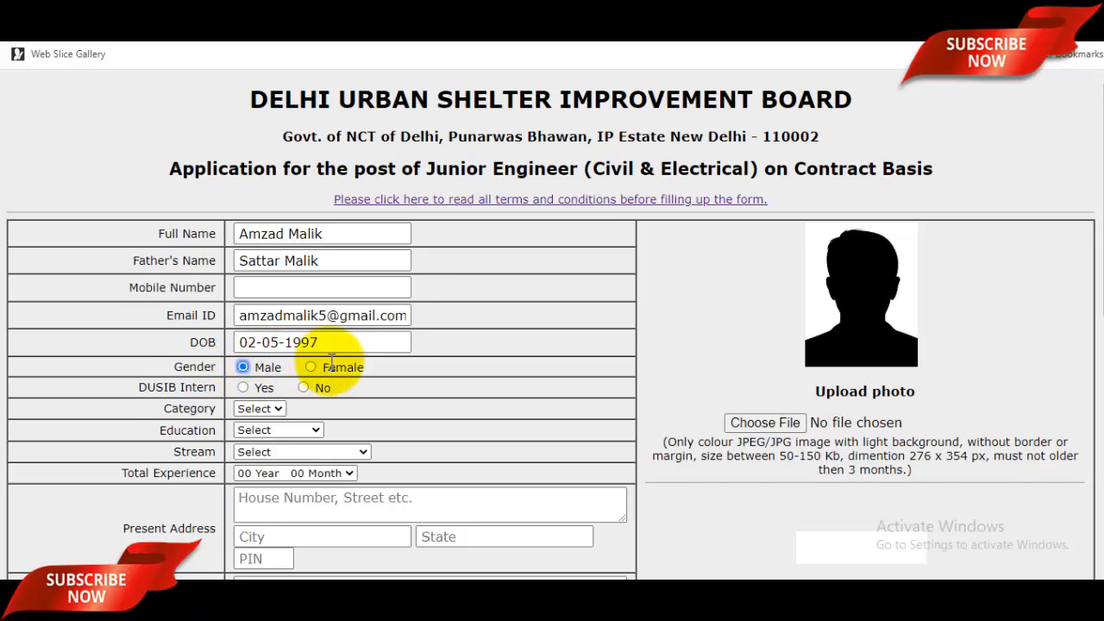
Zoom the form to 110%, set DUSIB Intern to No and Category to UR.
key(ctrl+plus)
scroll(431, 328, down, 2)
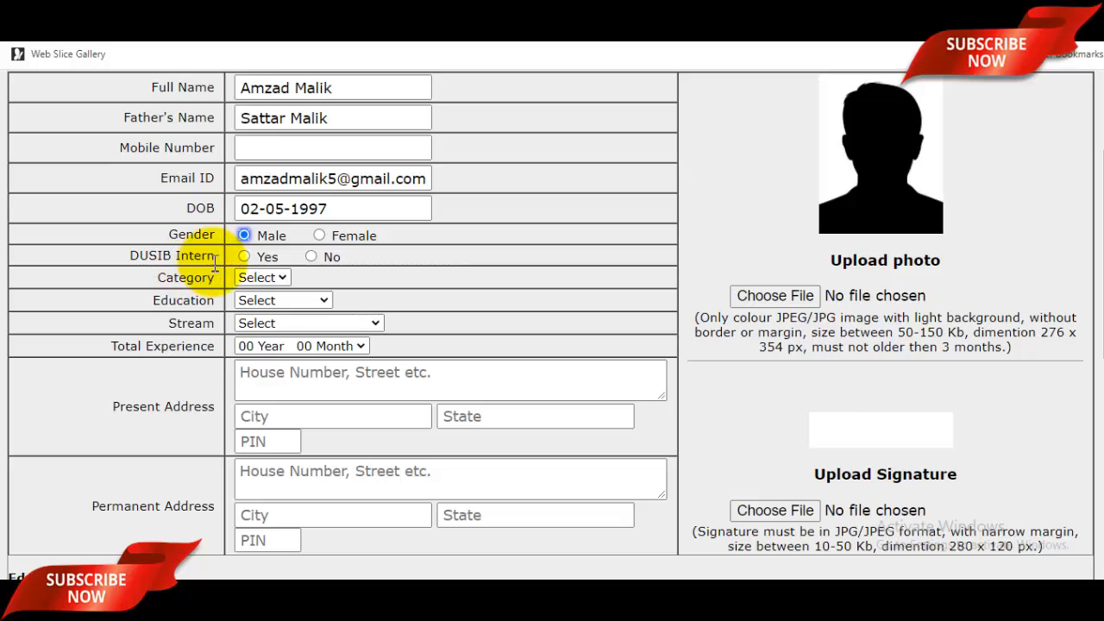
click(310, 256)
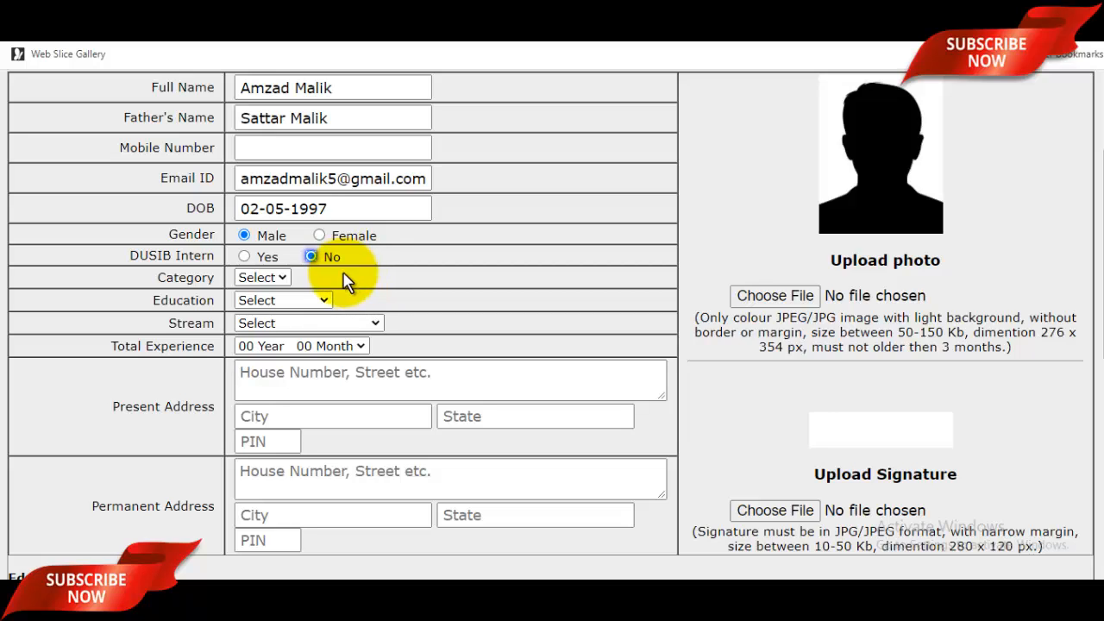
click(275, 277)
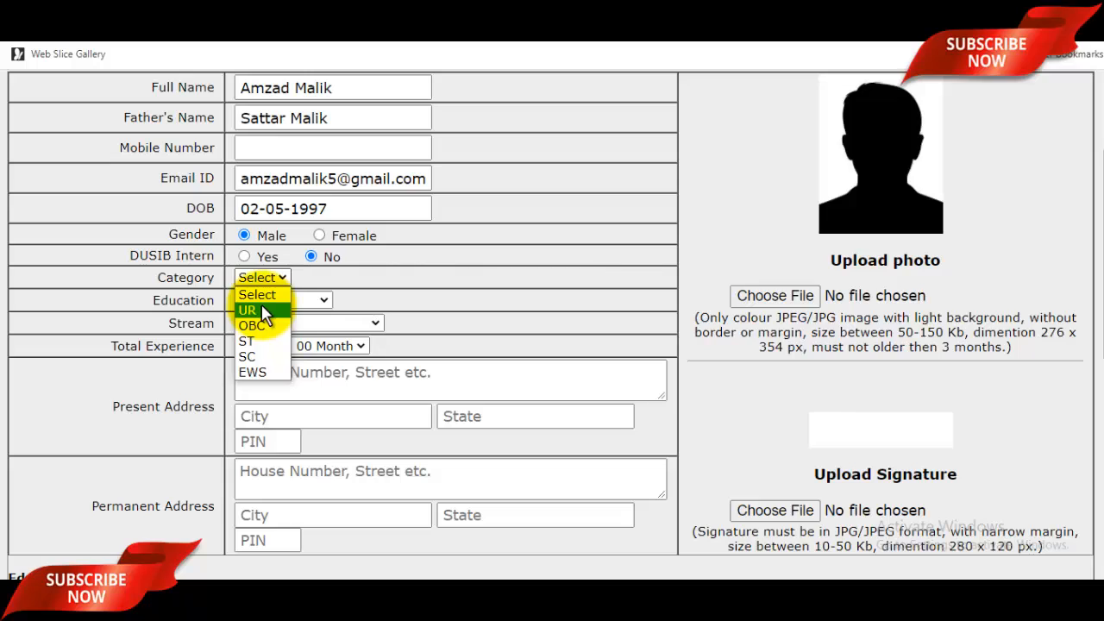
click(261, 308)
Choose B.E./B.Tech. education, Civil Engineering stream, and keep experience at 00 Year 00 Month.
click(300, 302)
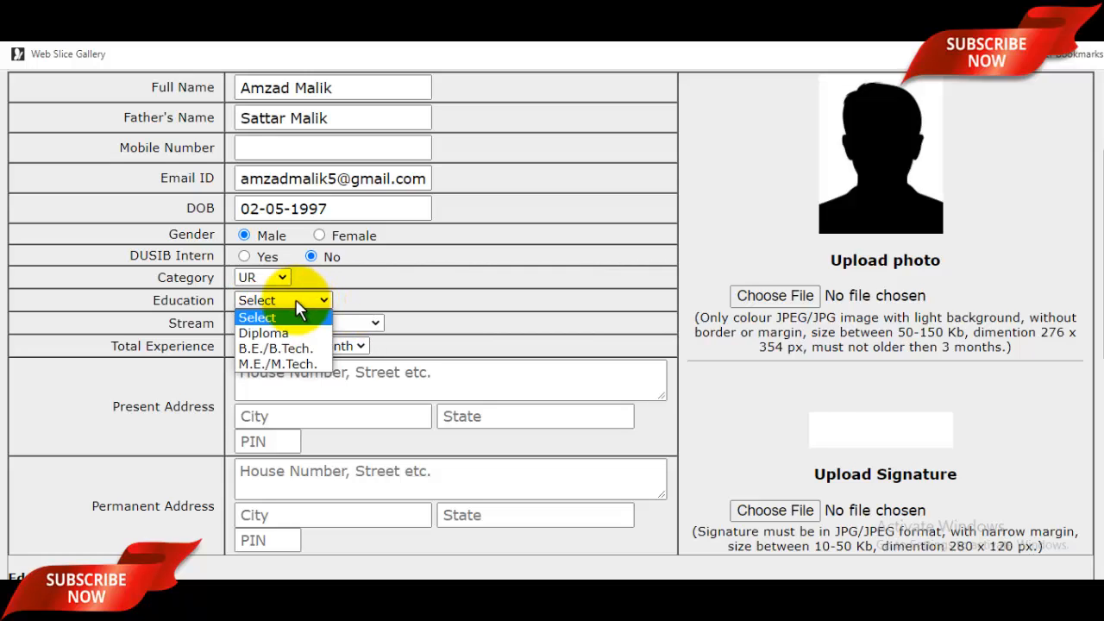
click(287, 350)
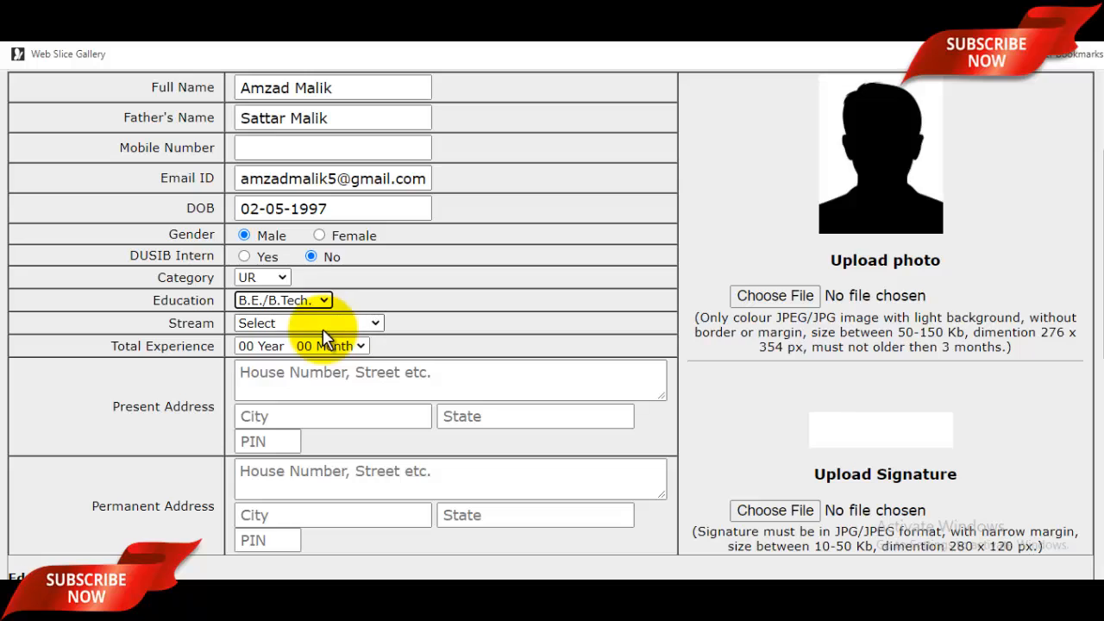
click(304, 326)
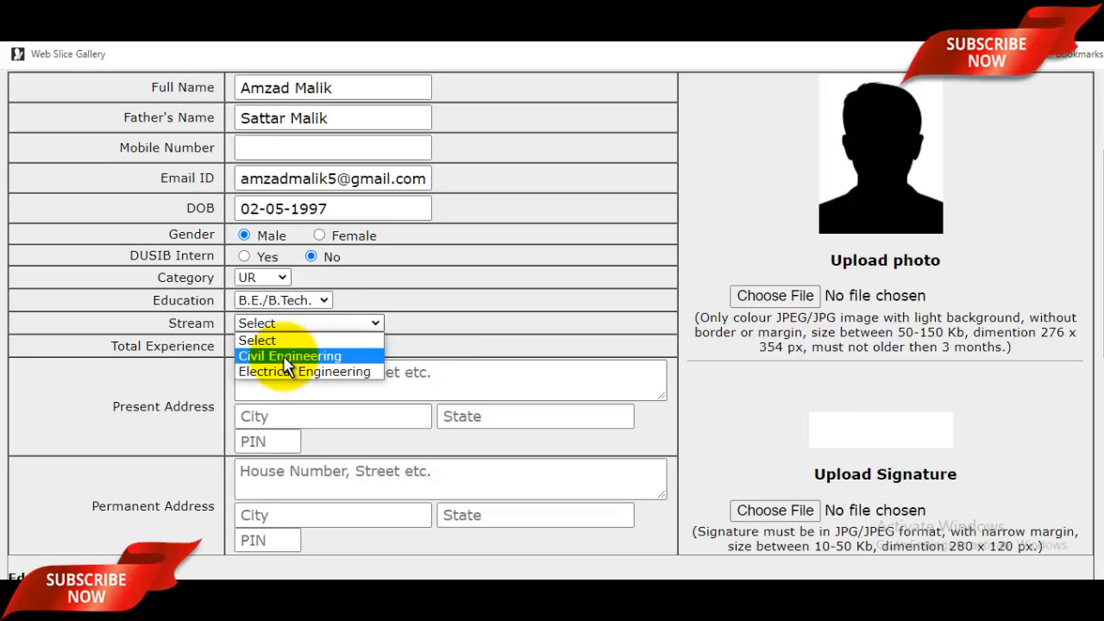
click(286, 358)
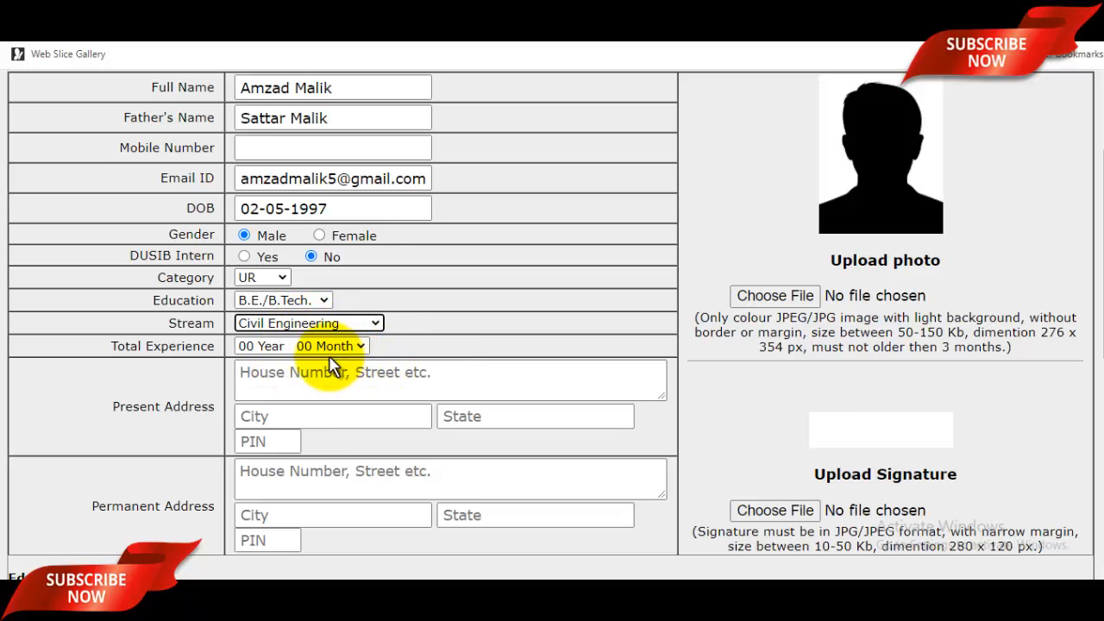
click(285, 348)
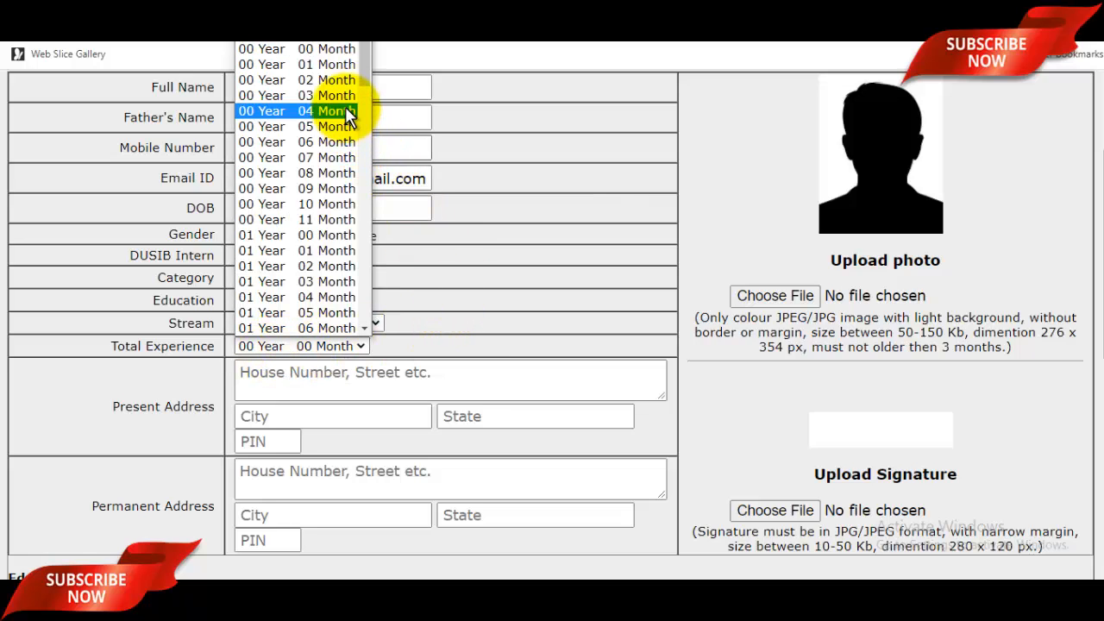
click(440, 290)
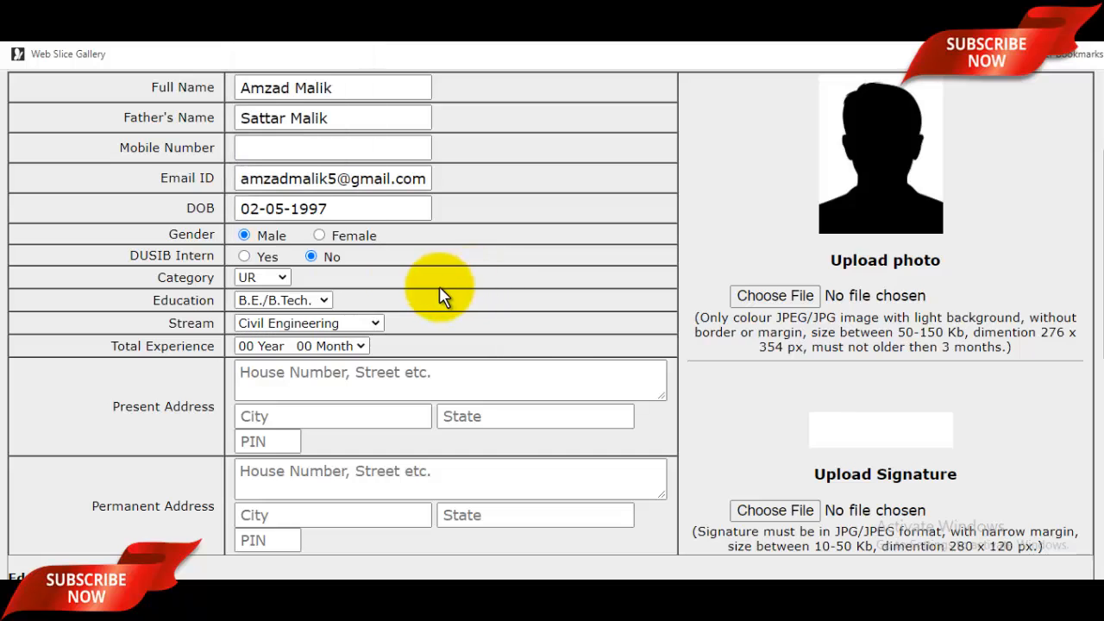
Enter the present street address, city and PIN, selecting Uttar Pradesh as the state.
scroll(456, 279, down, 2)
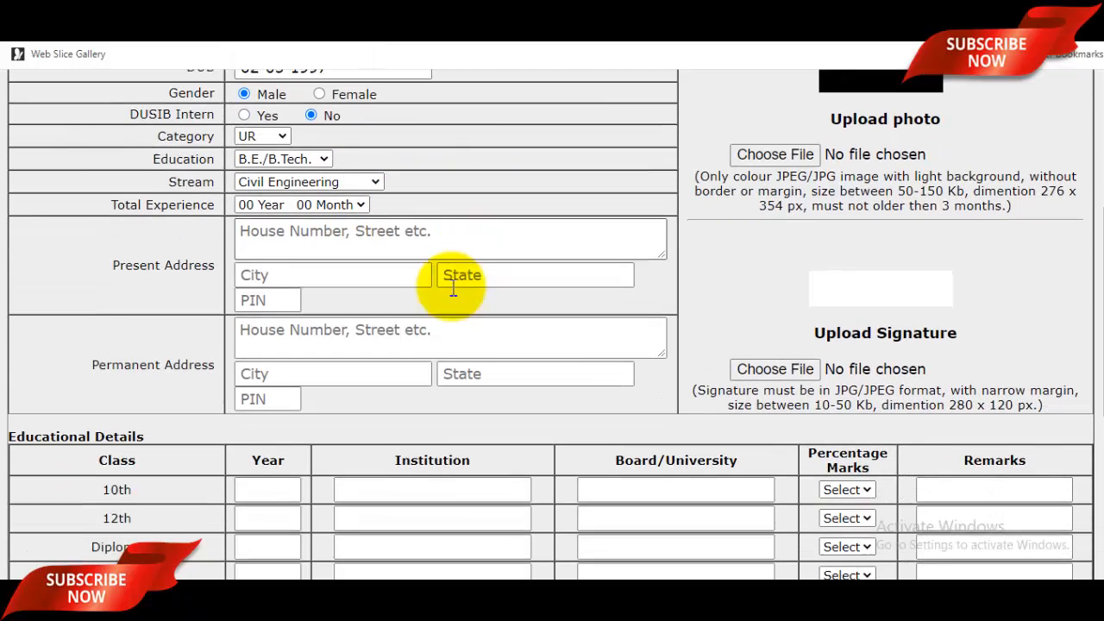
click(356, 231)
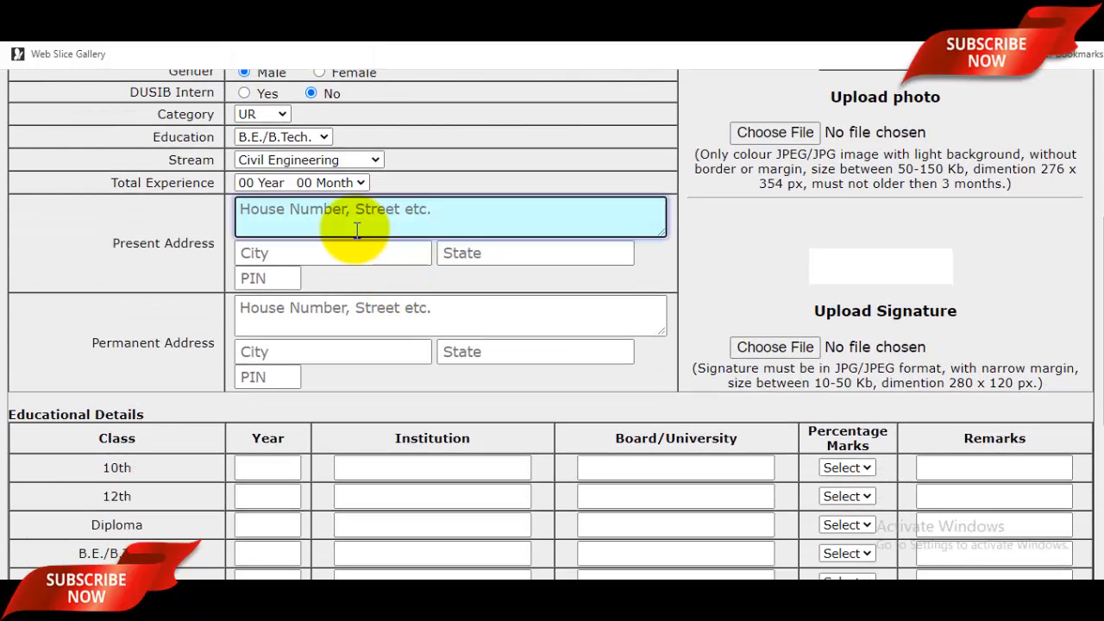
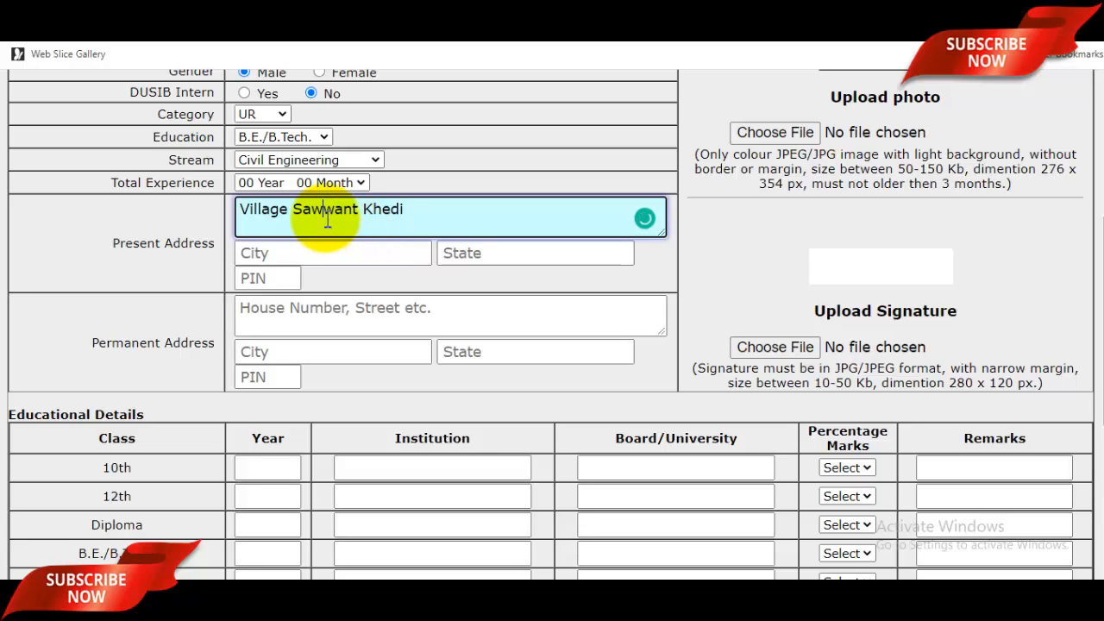
click(327, 250)
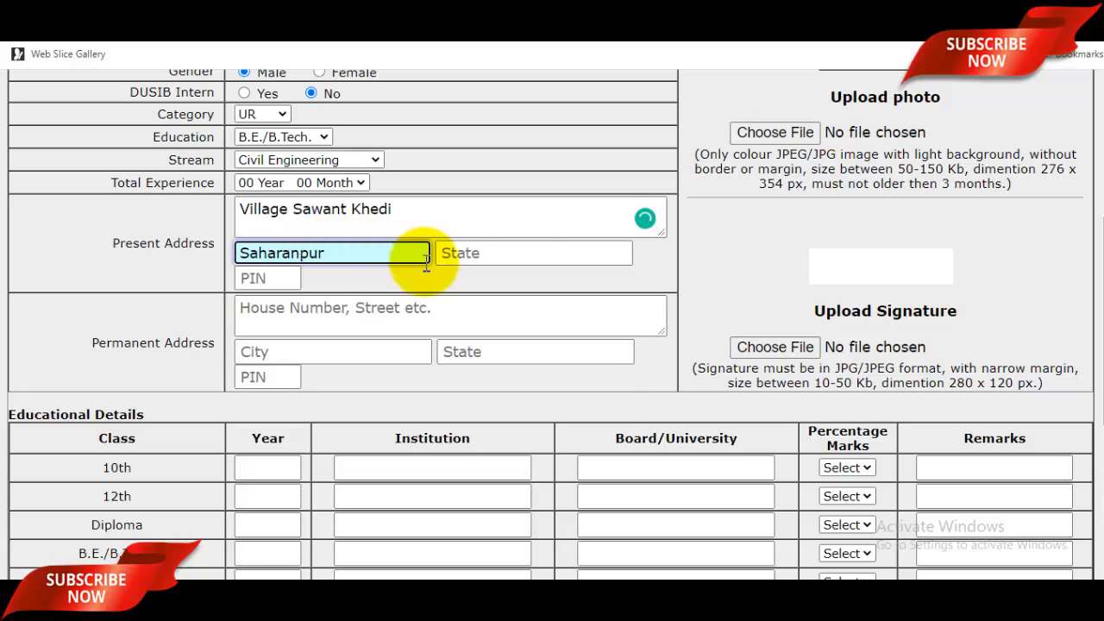
click(550, 249)
text(ut)
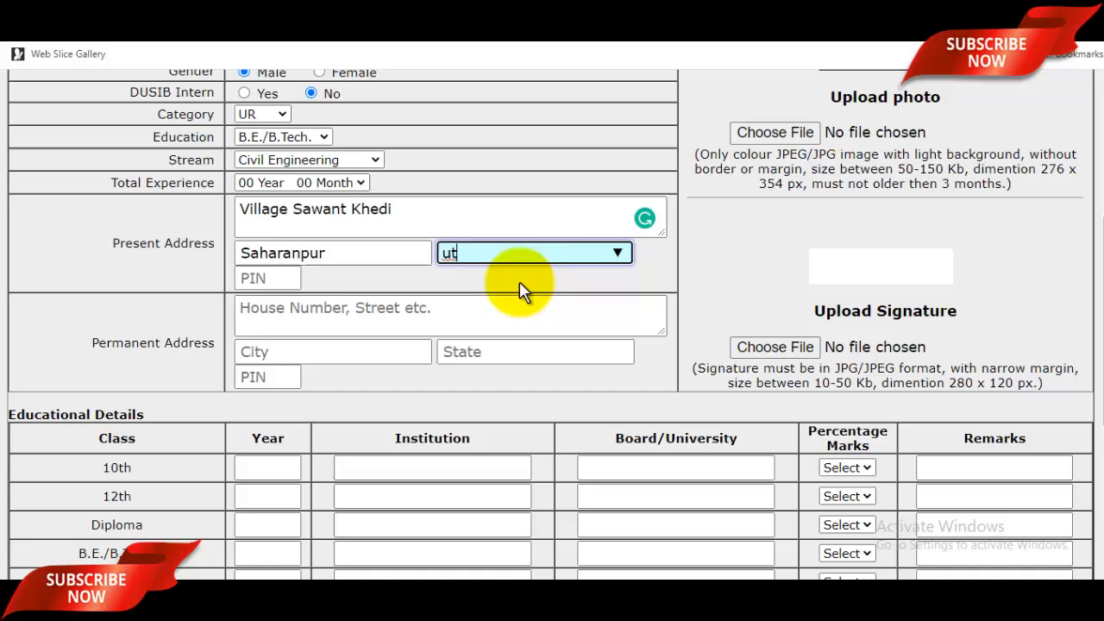
click(520, 284)
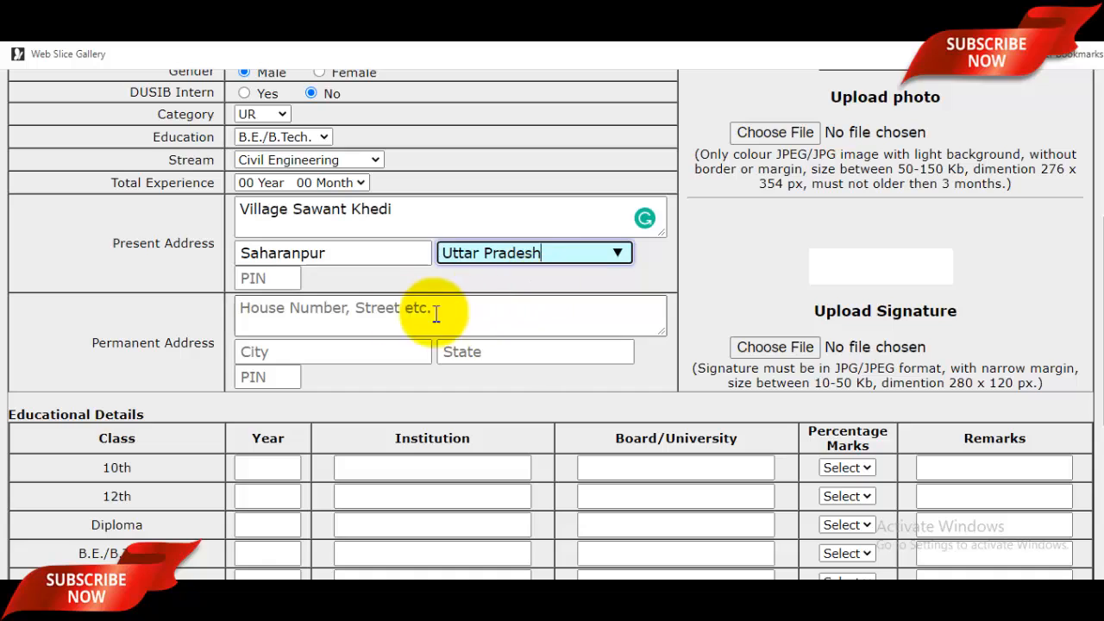
click(276, 275)
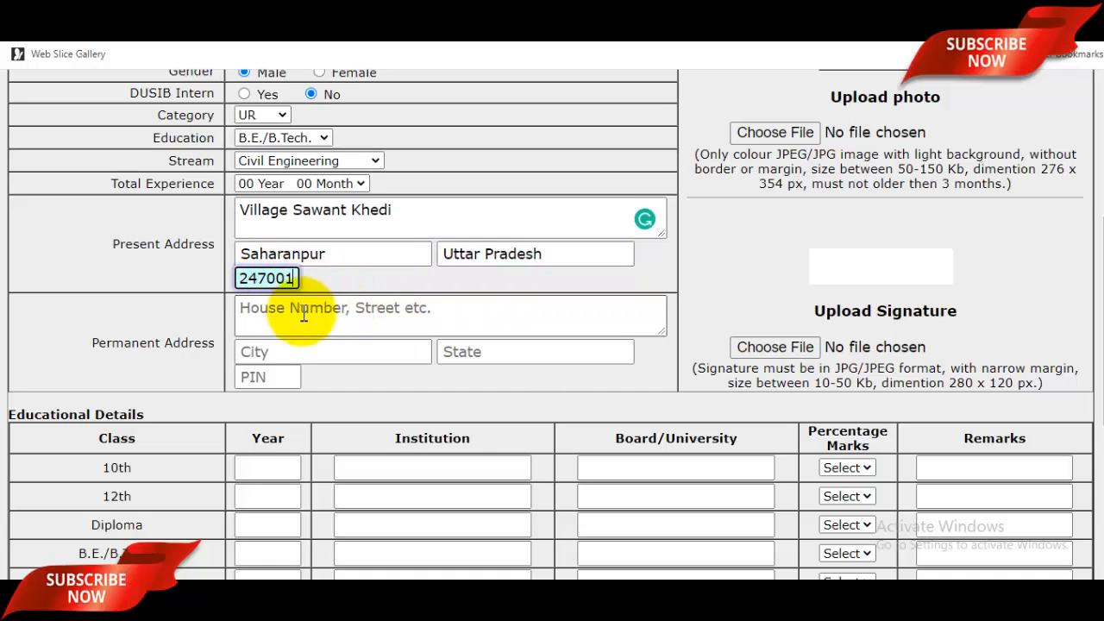
click(287, 315)
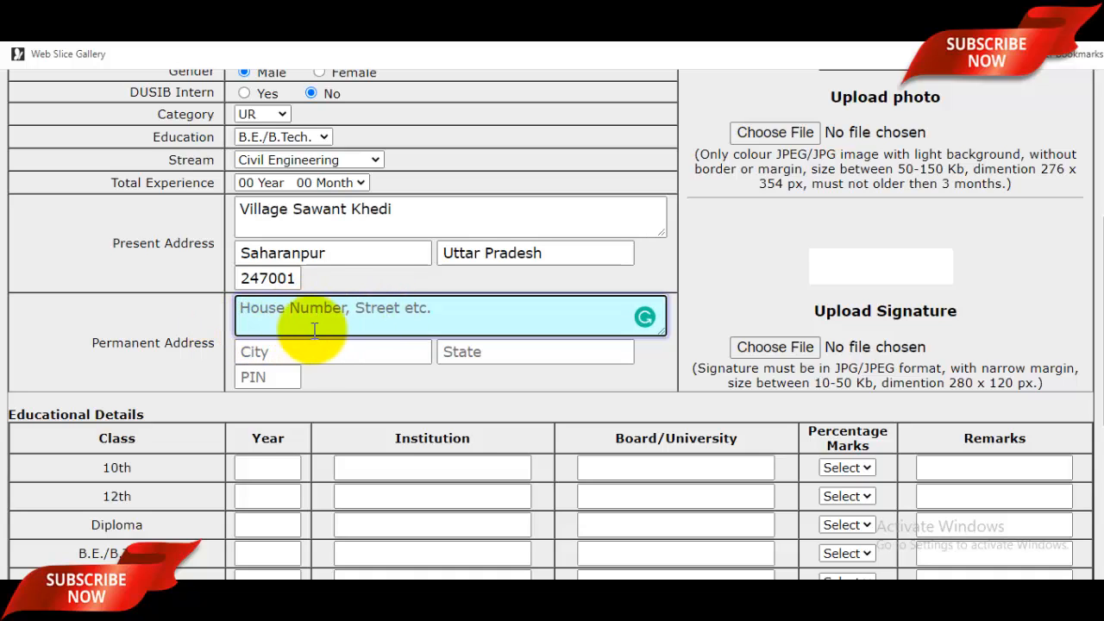
Copy the present street address and city into the Permanent Address fields.
click(382, 214)
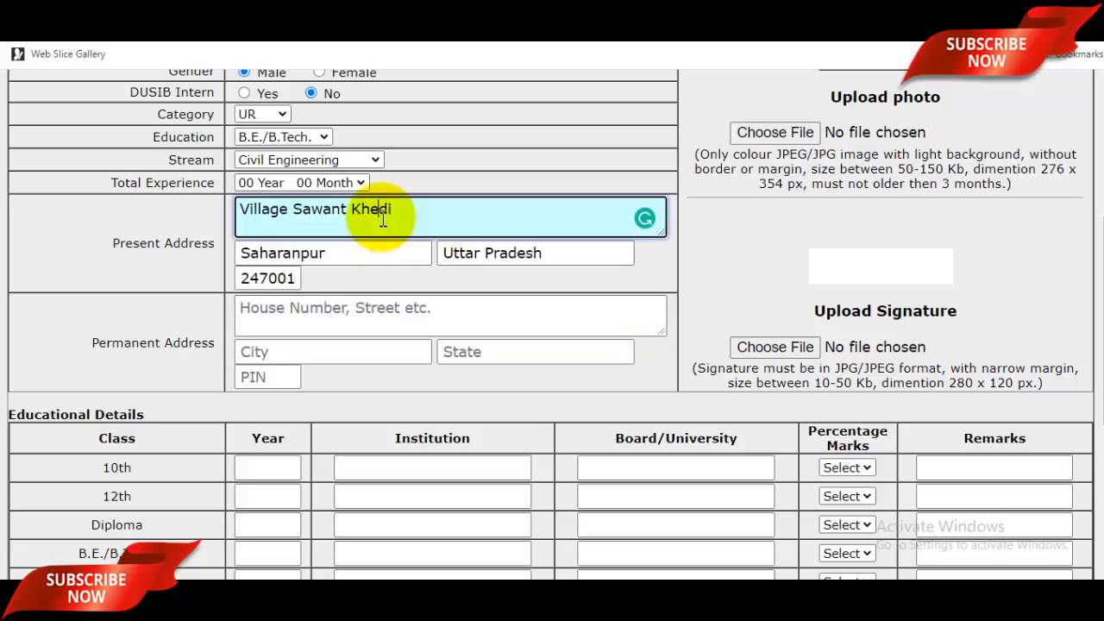
key(ctrl+a)
key(ctrl+c)
click(333, 331)
key(ctrl+v)
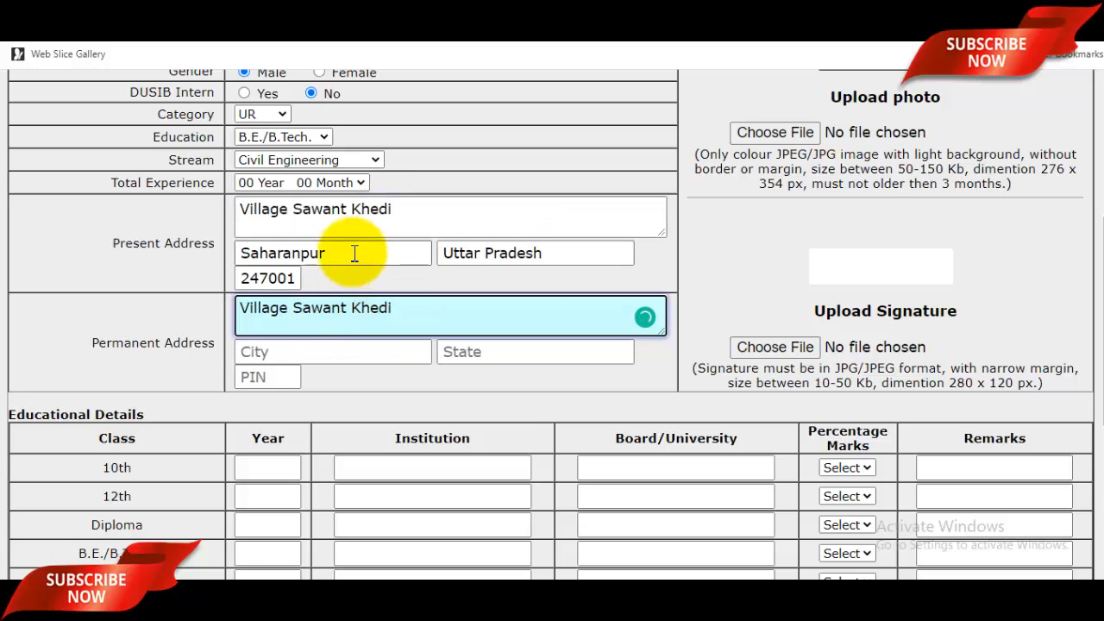
double_click(352, 252)
key(ctrl+c)
click(303, 350)
key(ctrl+v)
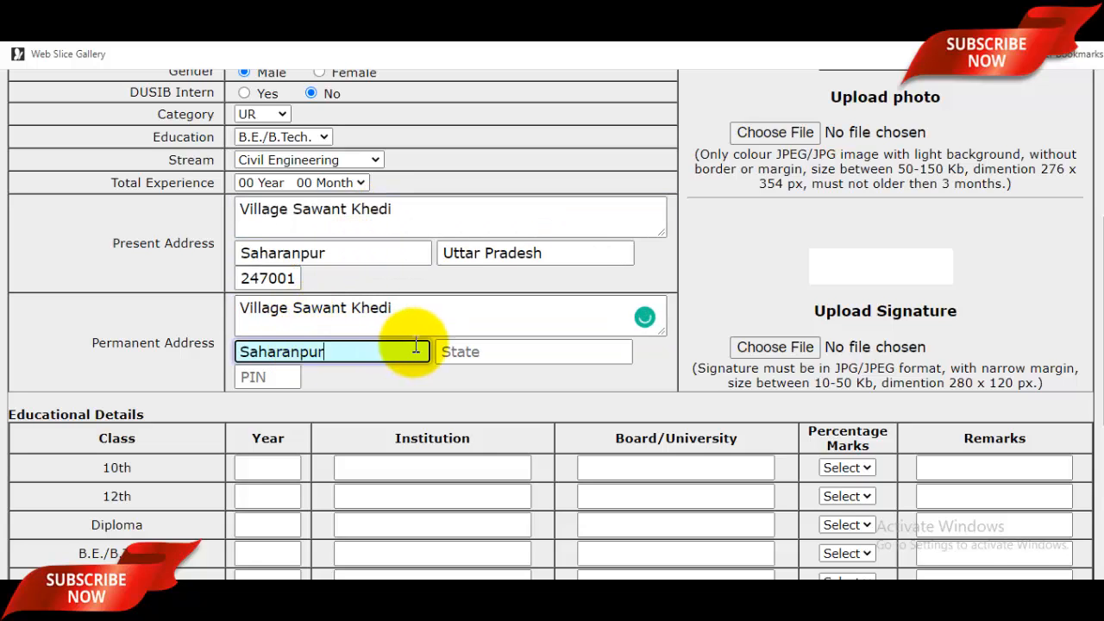
Set the permanent state to Uttar Pradesh and fill in the permanent PIN.
click(509, 353)
text(utt)
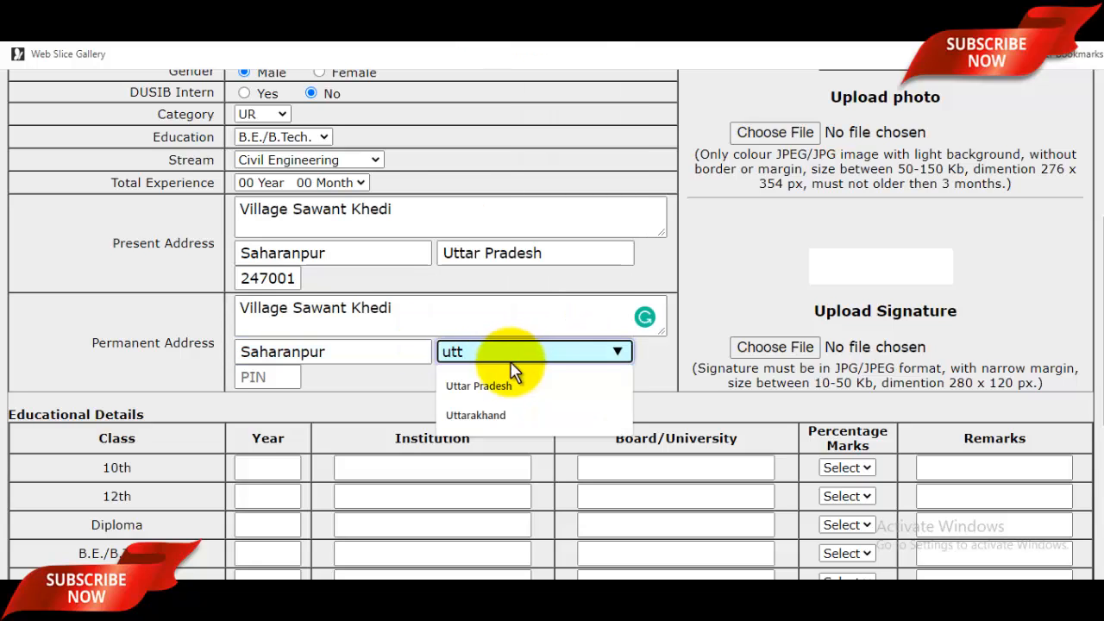
click(491, 386)
click(291, 375)
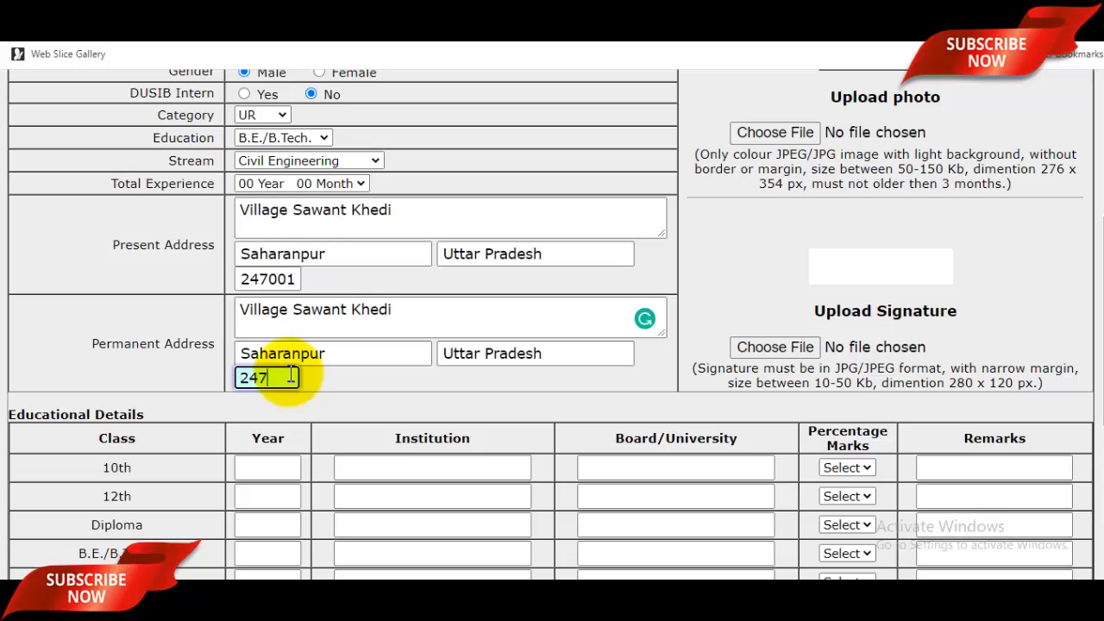
scroll(475, 340, down, 2)
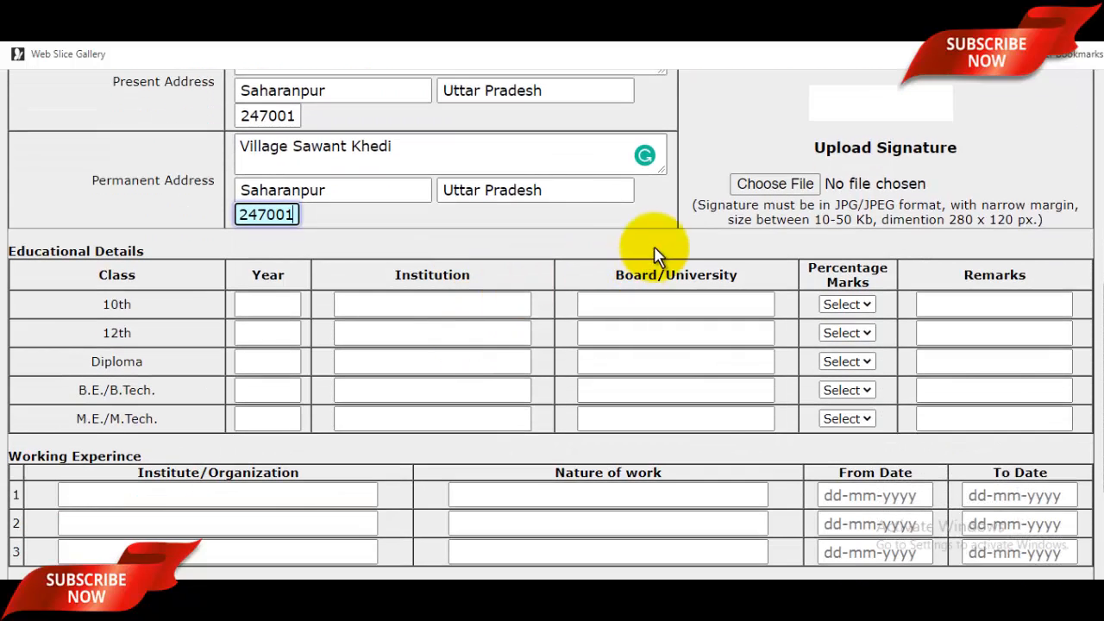
scroll(544, 228, up, 1)
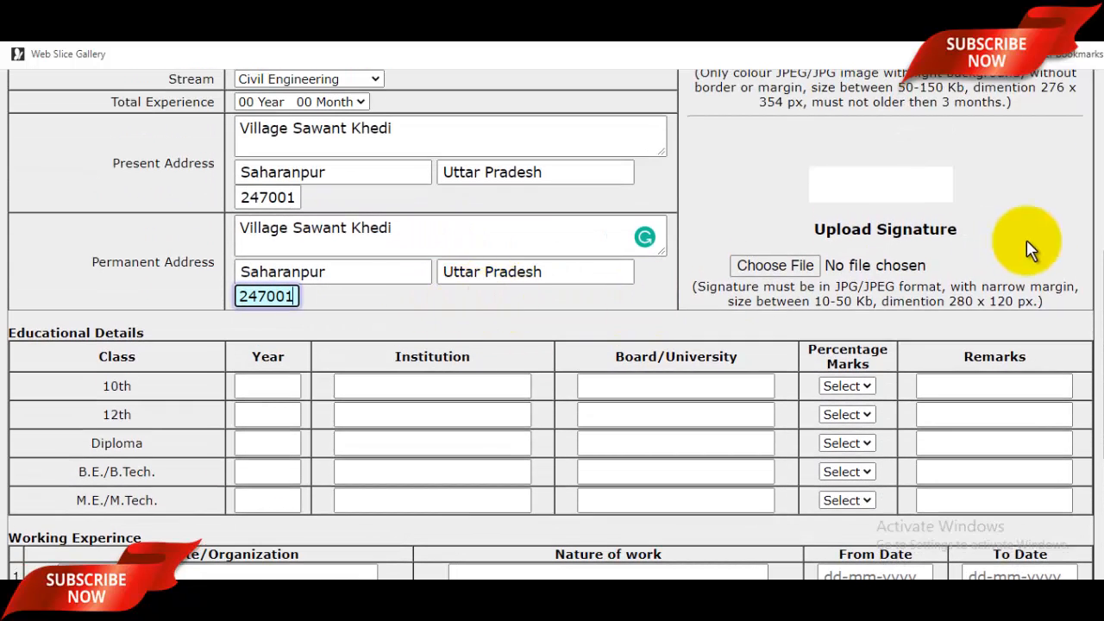
scroll(1026, 242, up, 3)
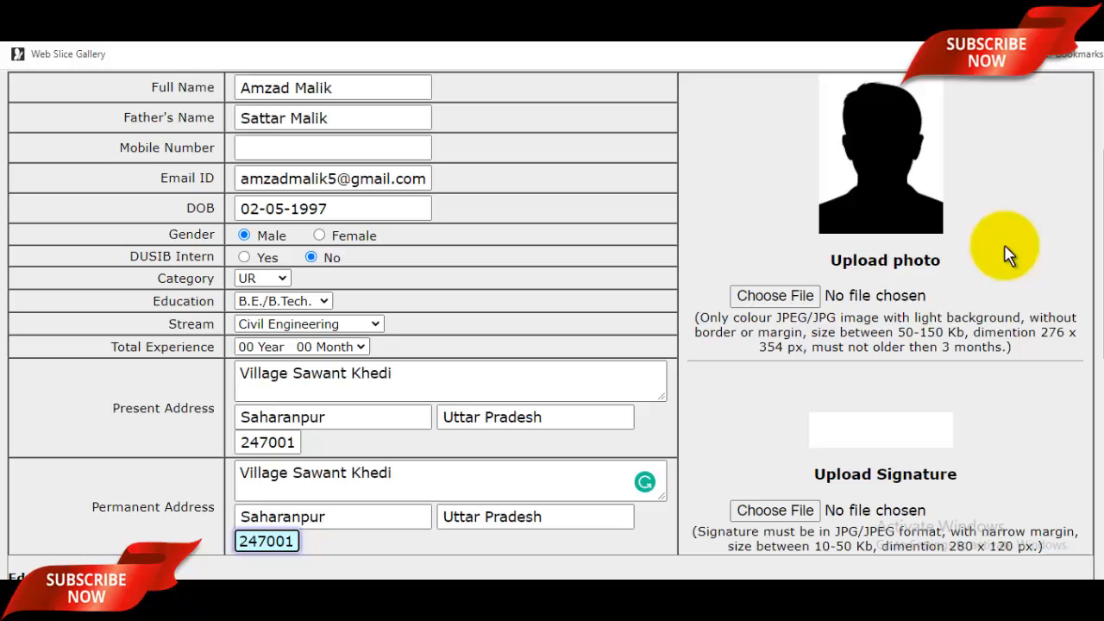
Attach DSHPhoto.jpg and DSHSign.jpg and enter 10th-class details: 2010, RCP Inter Collage, UP Board.
click(944, 303)
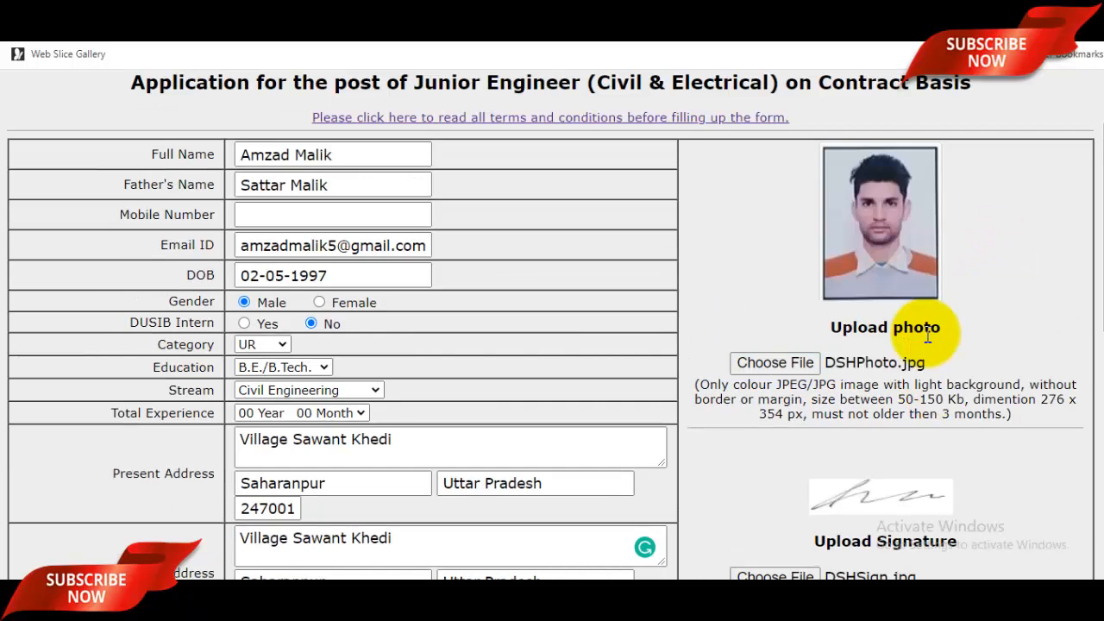
scroll(919, 336, down, 1)
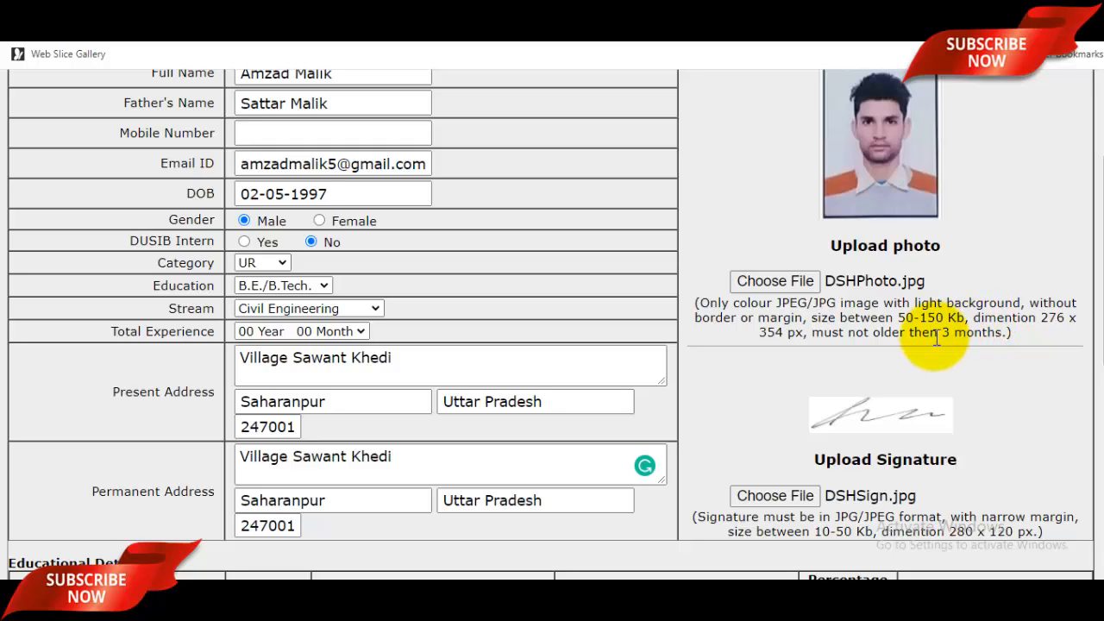
scroll(936, 338, down, 2)
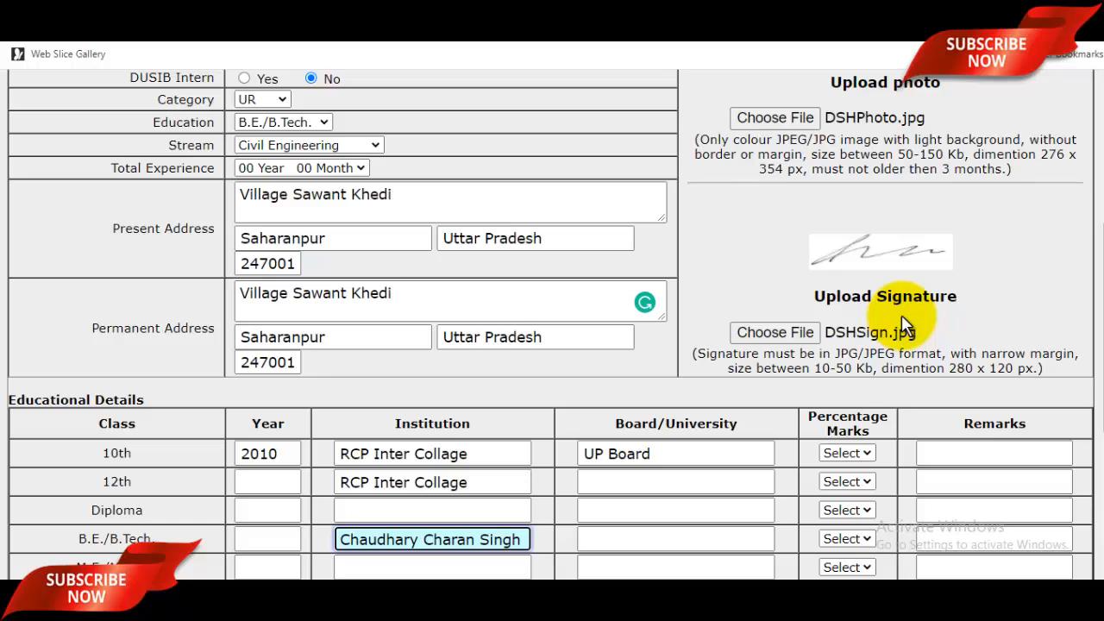
scroll(757, 313, down, 4)
scroll(284, 256, up, 1)
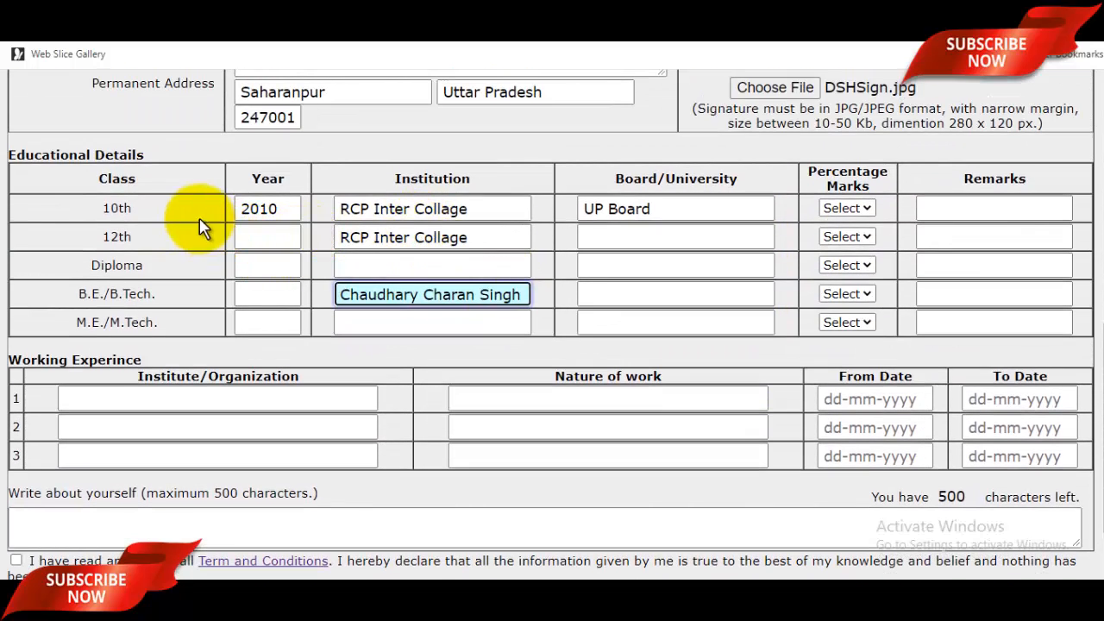
Finish the 10th-class row with 95 percentage marks and PASS, then enter 2012 as 12th year.
click(286, 210)
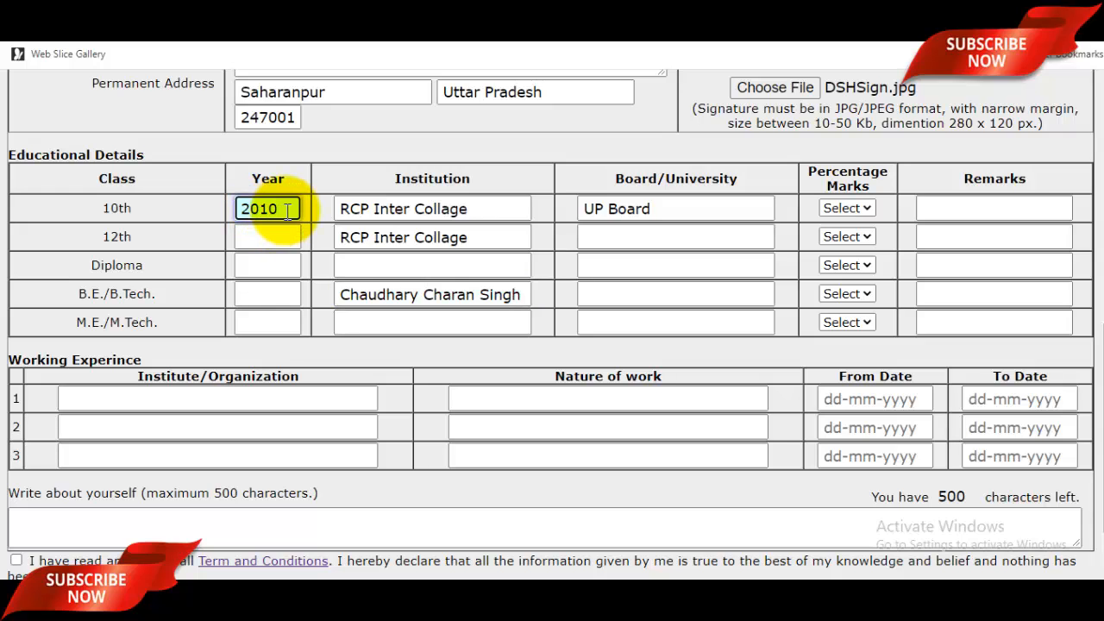
click(449, 209)
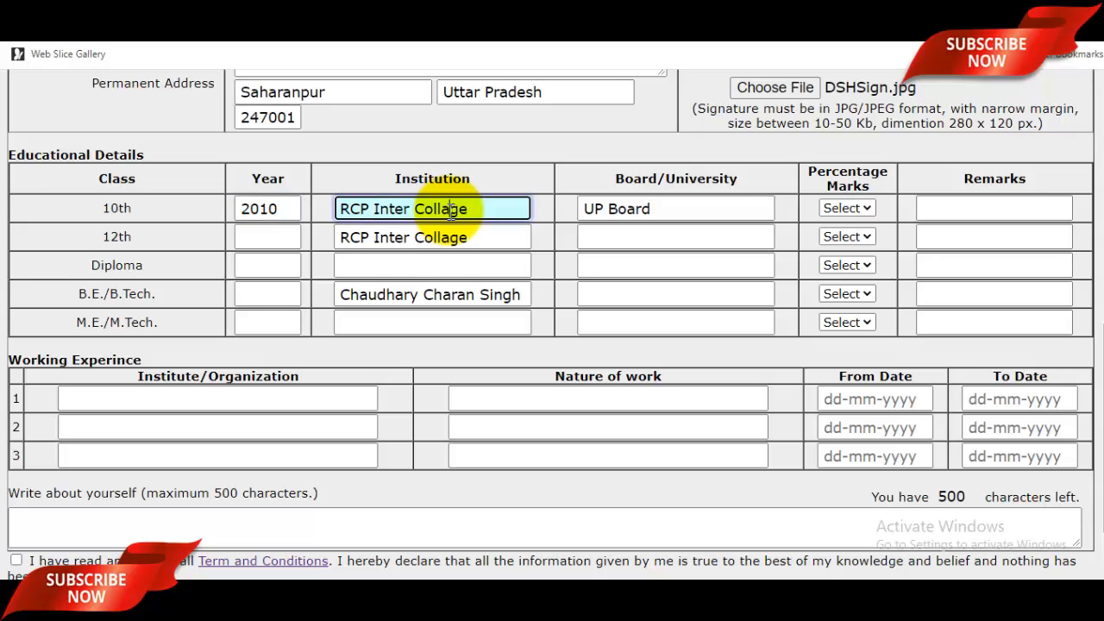
click(699, 207)
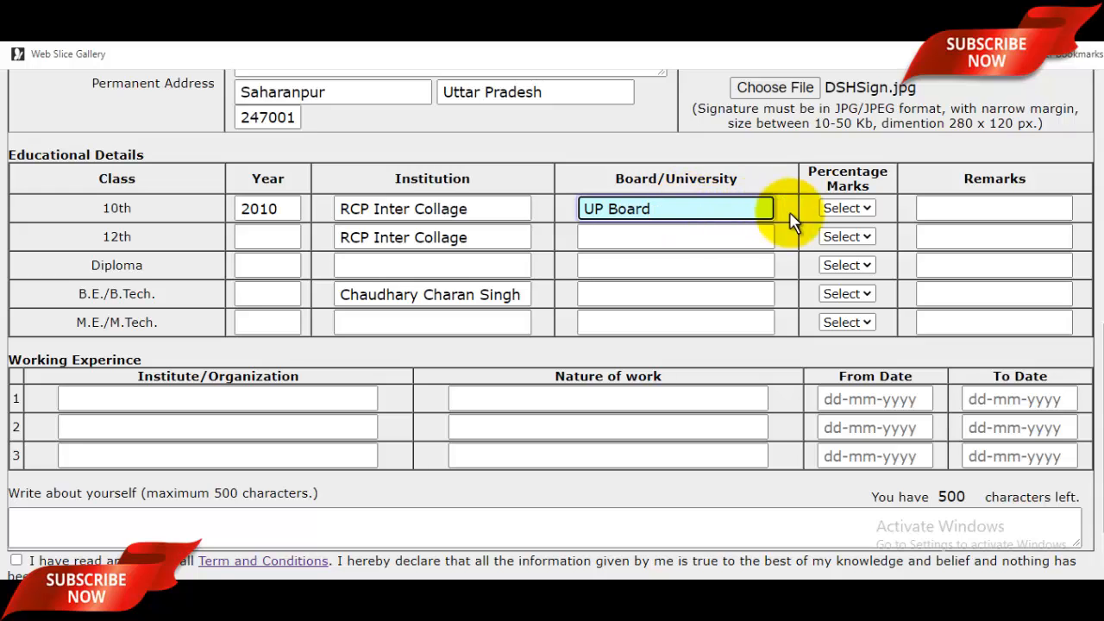
click(857, 212)
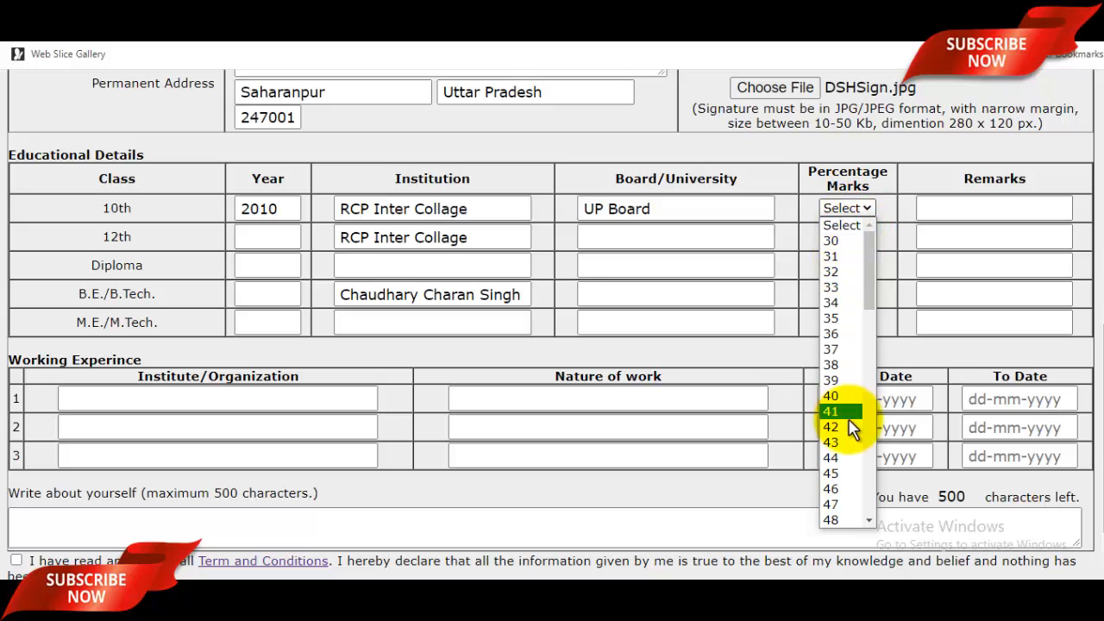
scroll(853, 428, down, 10)
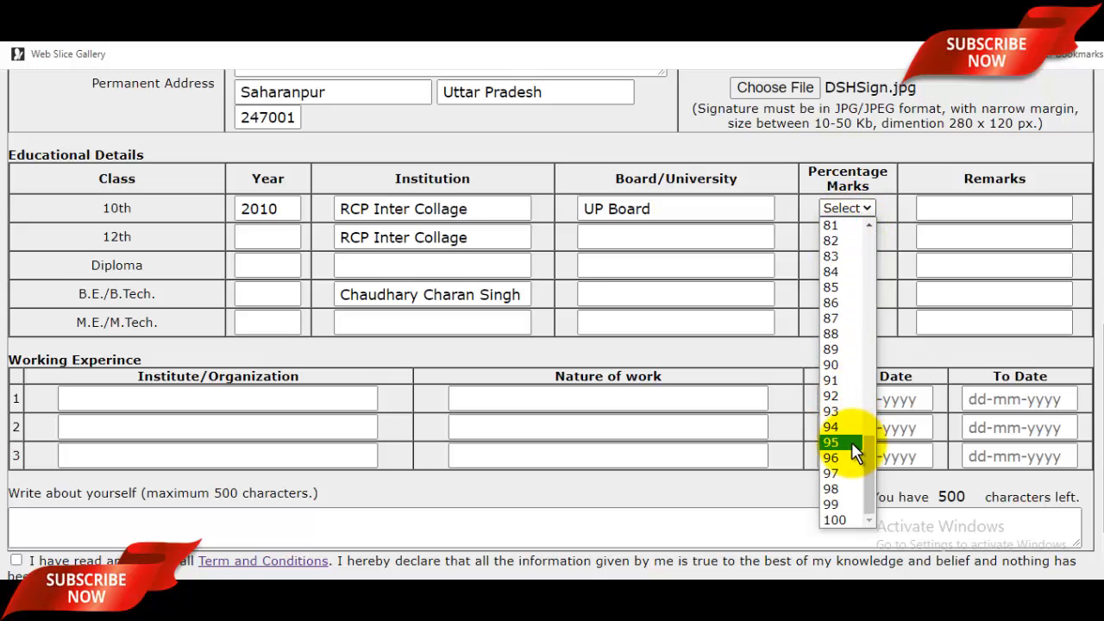
click(851, 443)
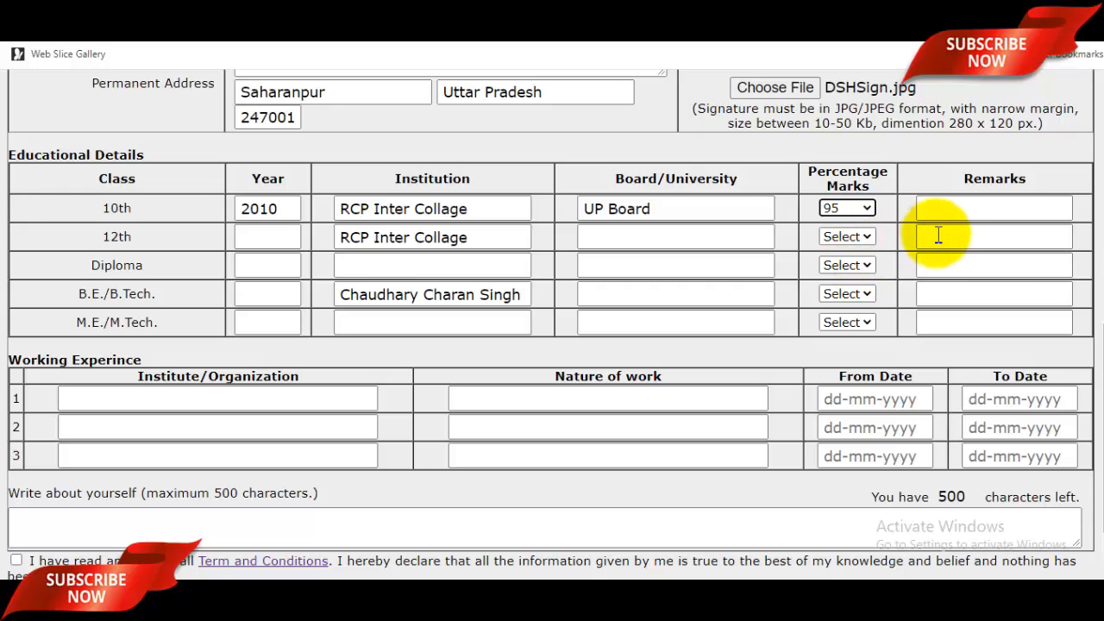
click(970, 212)
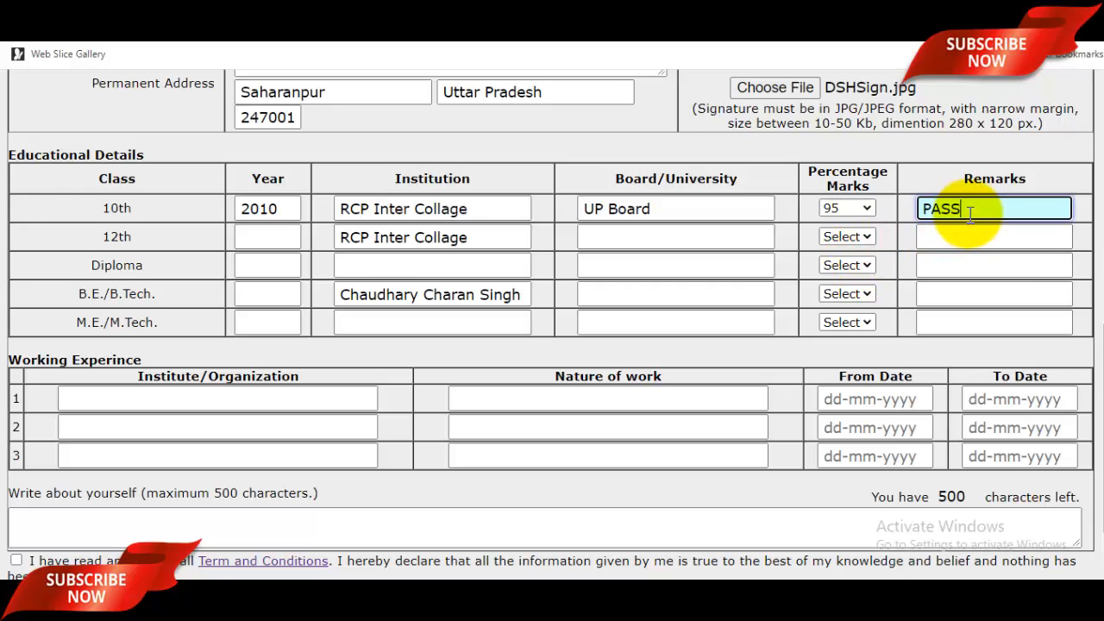
click(271, 239)
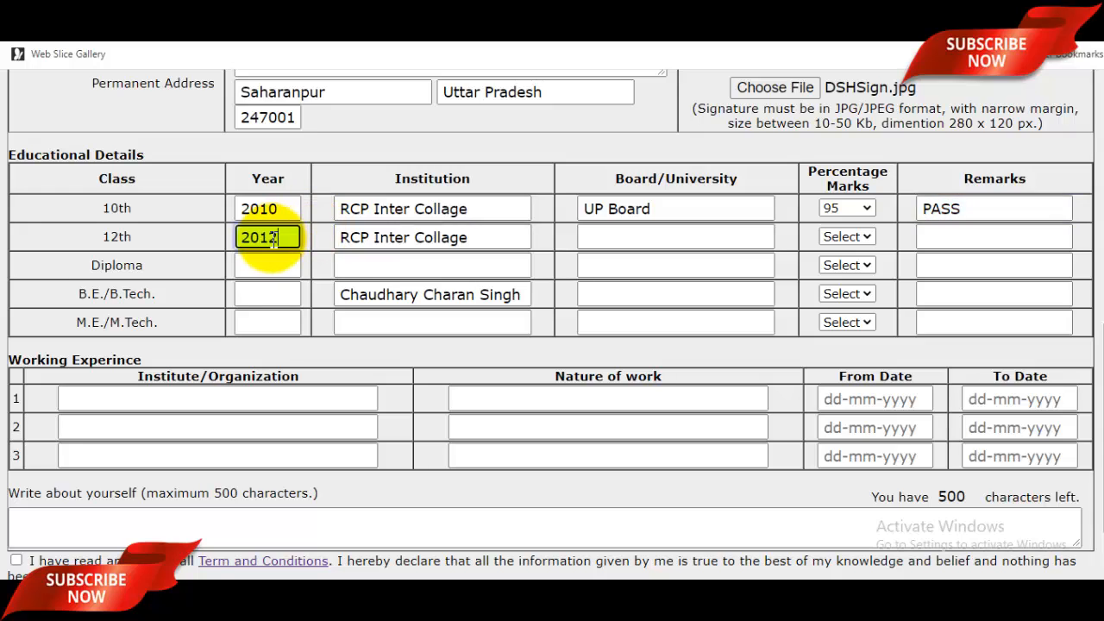
Enter 'Up Baord' as the 12th-row board and choose 96 percentage marks.
click(448, 242)
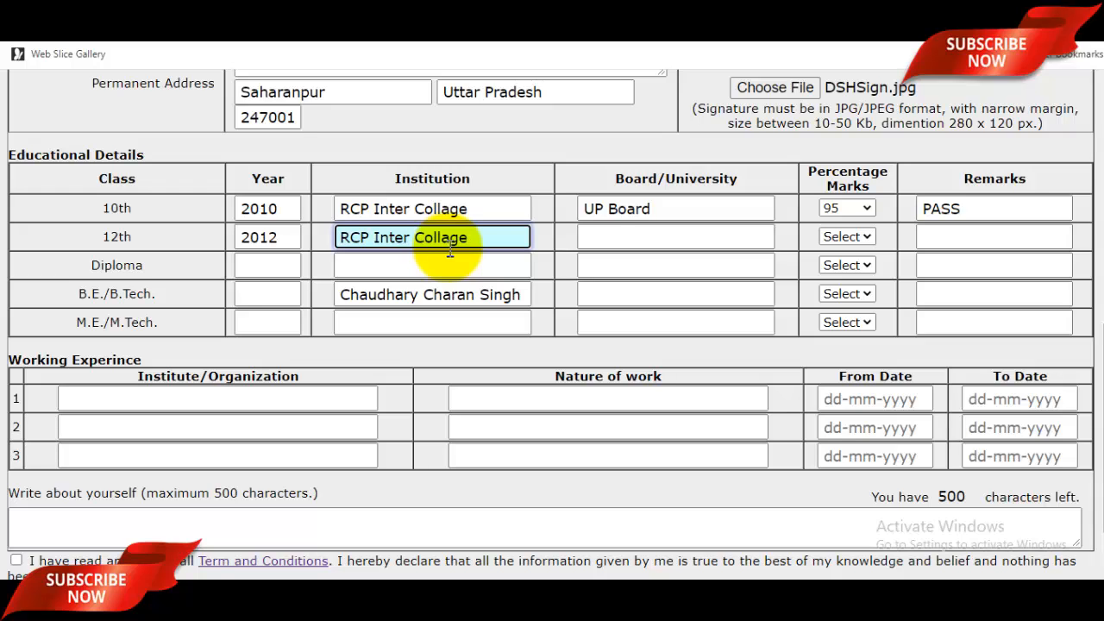
click(657, 237)
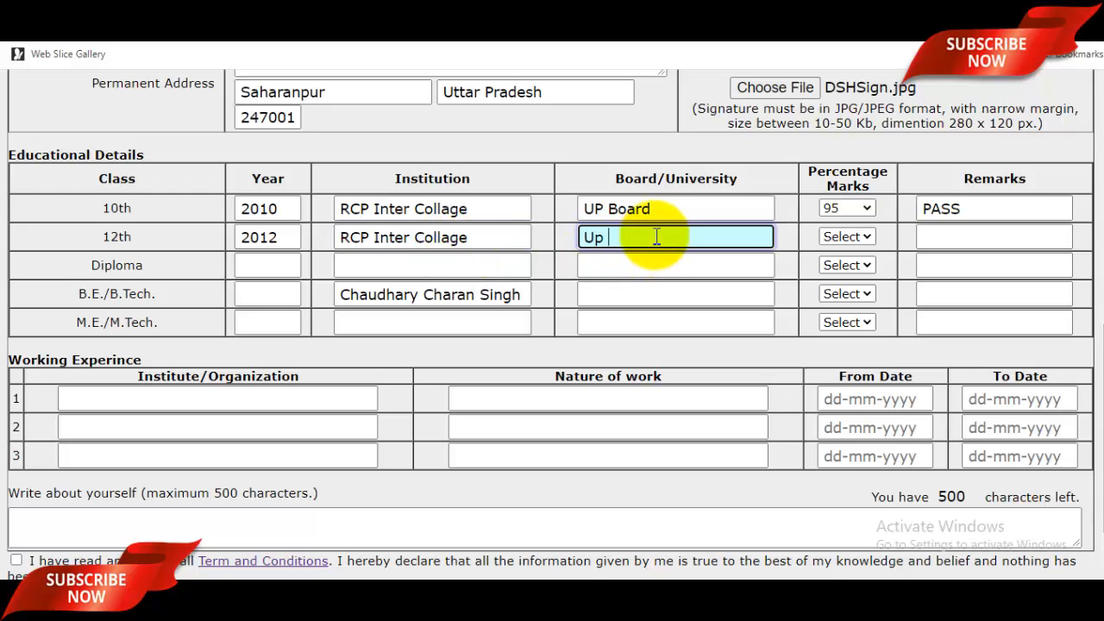
text(Up Baord)
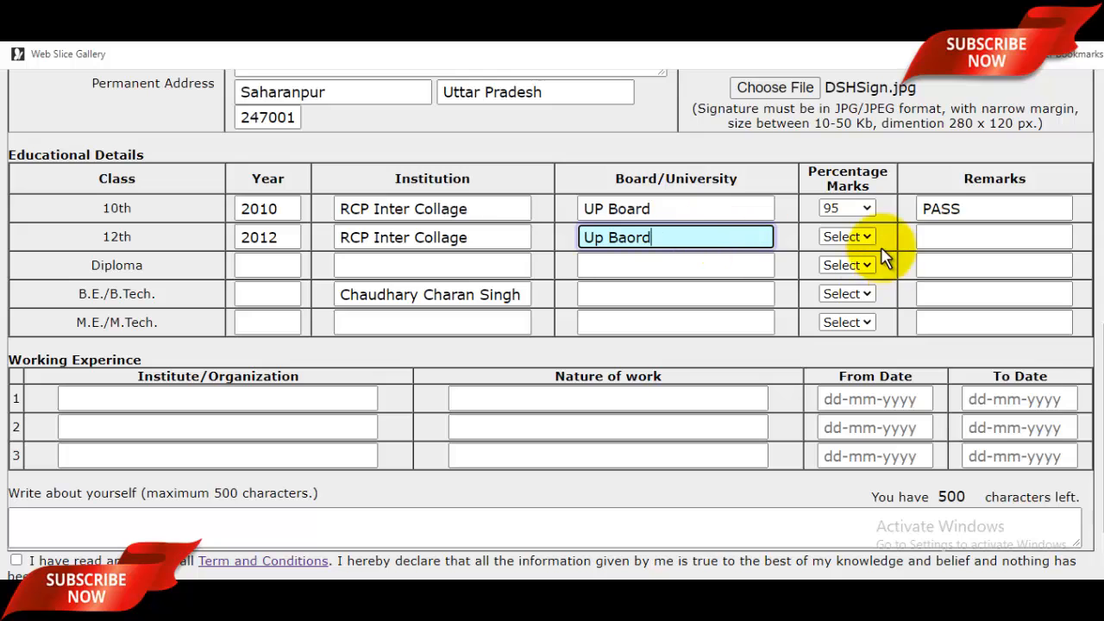
click(847, 236)
scroll(828, 483, down, 1)
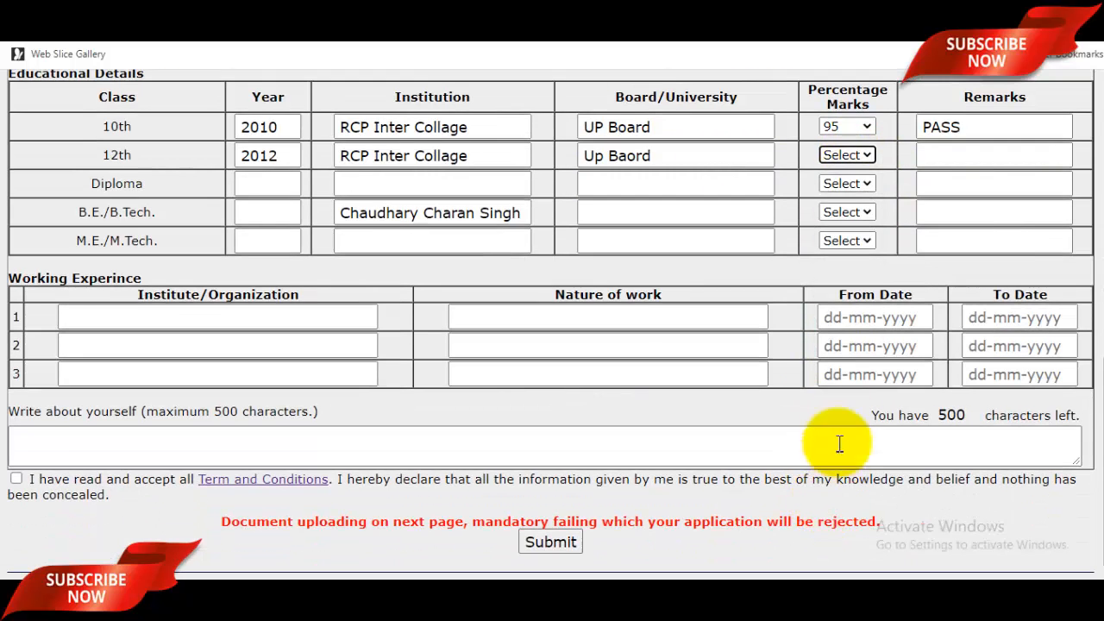
click(847, 155)
scroll(830, 398, down, 5)
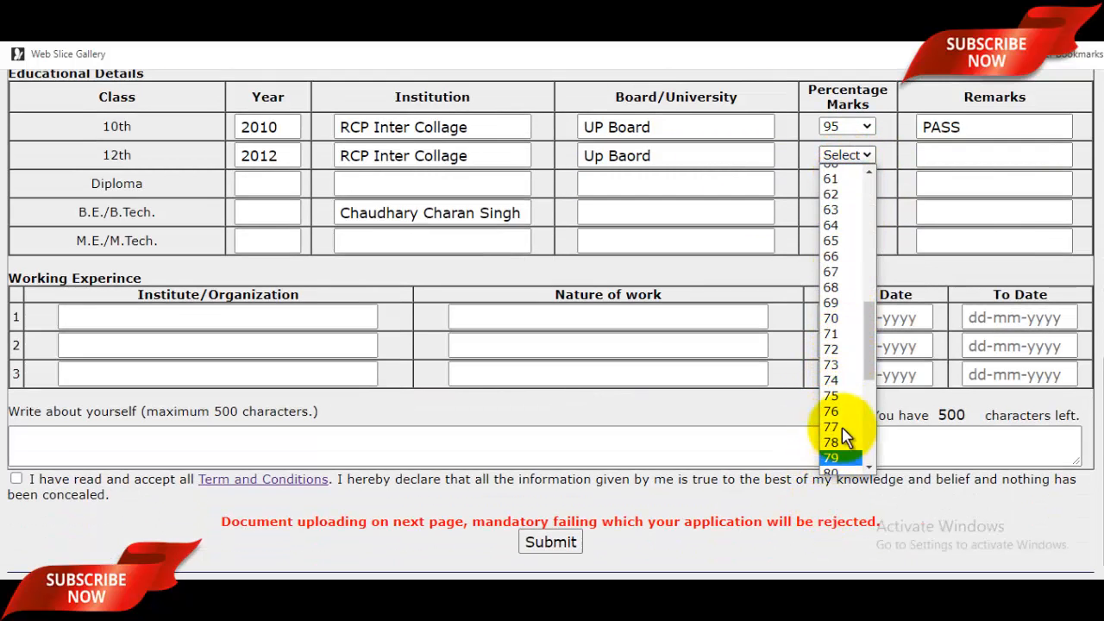
scroll(836, 431, down, 3)
scroll(837, 444, down, 4)
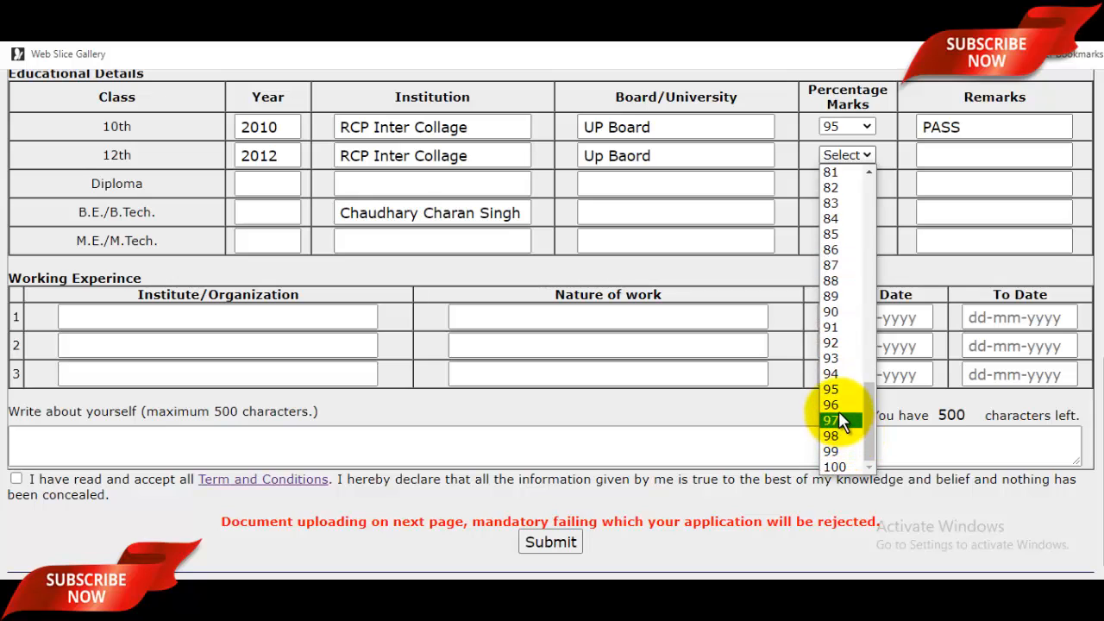
click(840, 410)
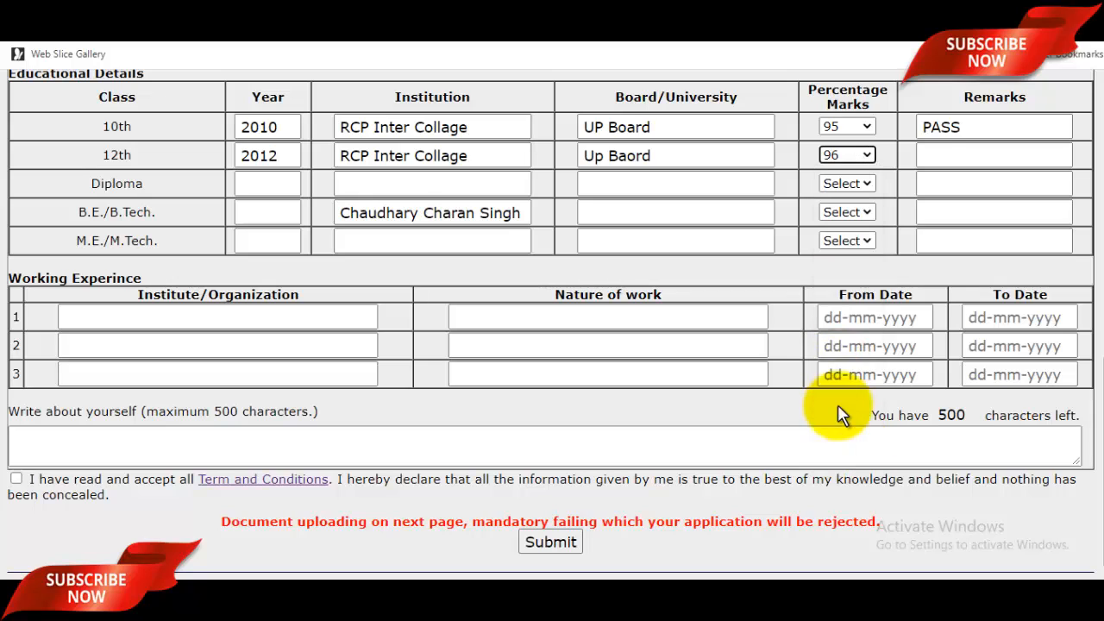
Type PASS in the 12th-row remarks and move on to the Diploma row.
click(959, 161)
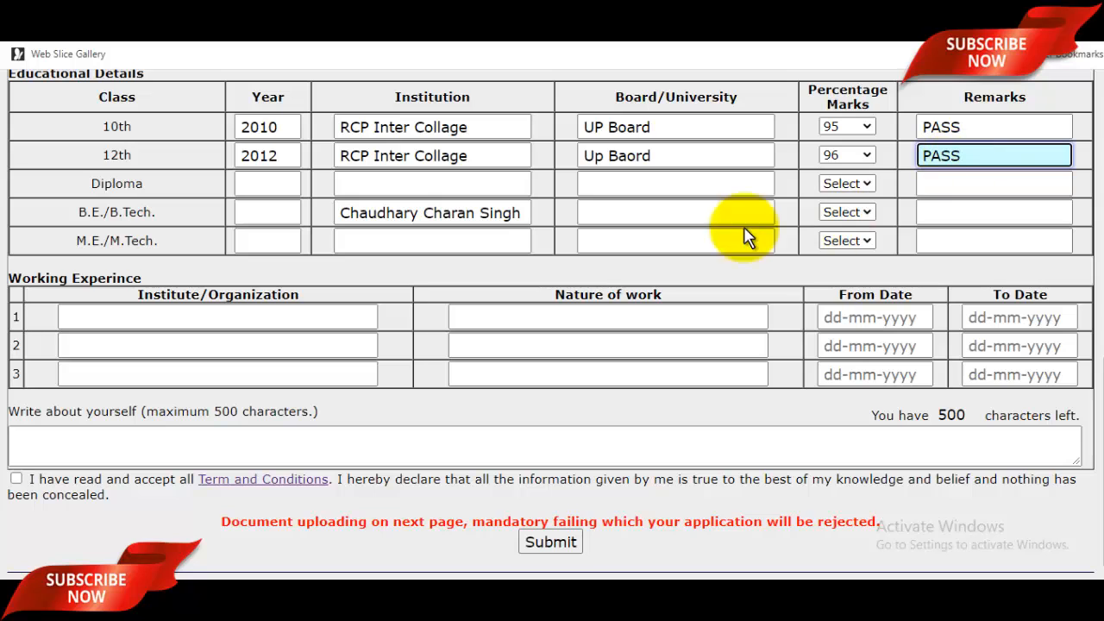
click(271, 185)
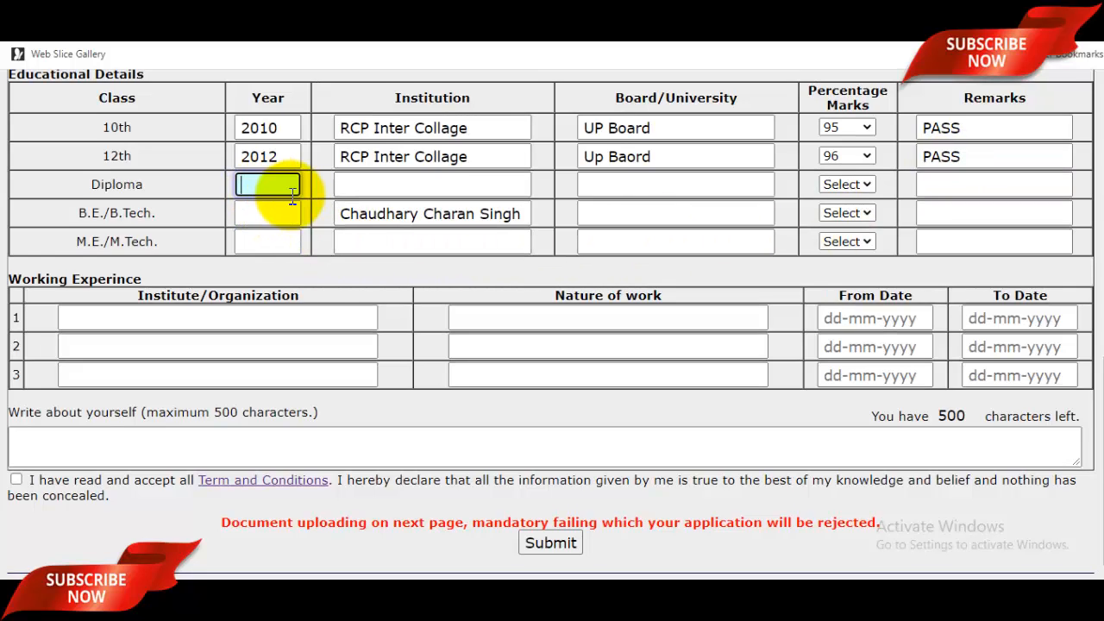
scroll(284, 198, up, 1)
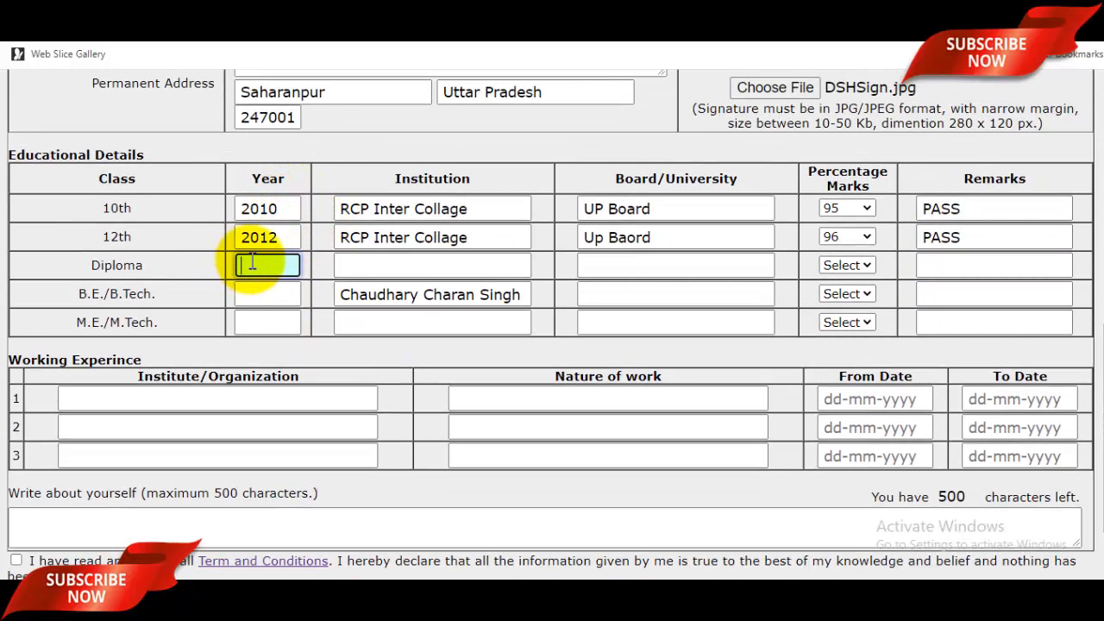
click(382, 273)
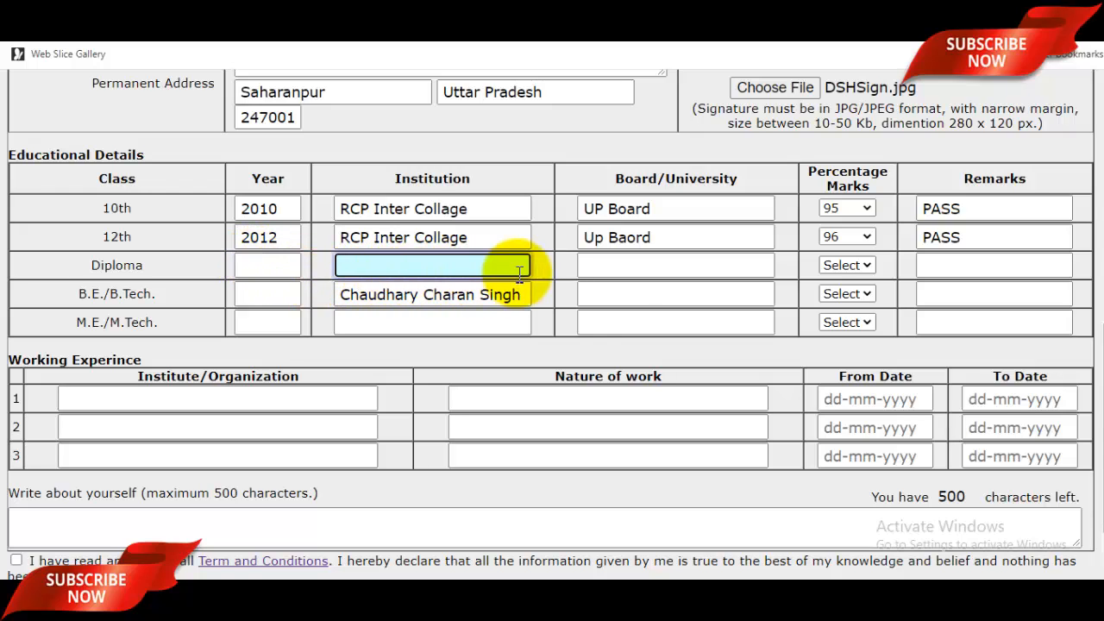
Leave the Diploma row empty and fill in the B.E./B.Tech. year 2016 and institution.
click(641, 261)
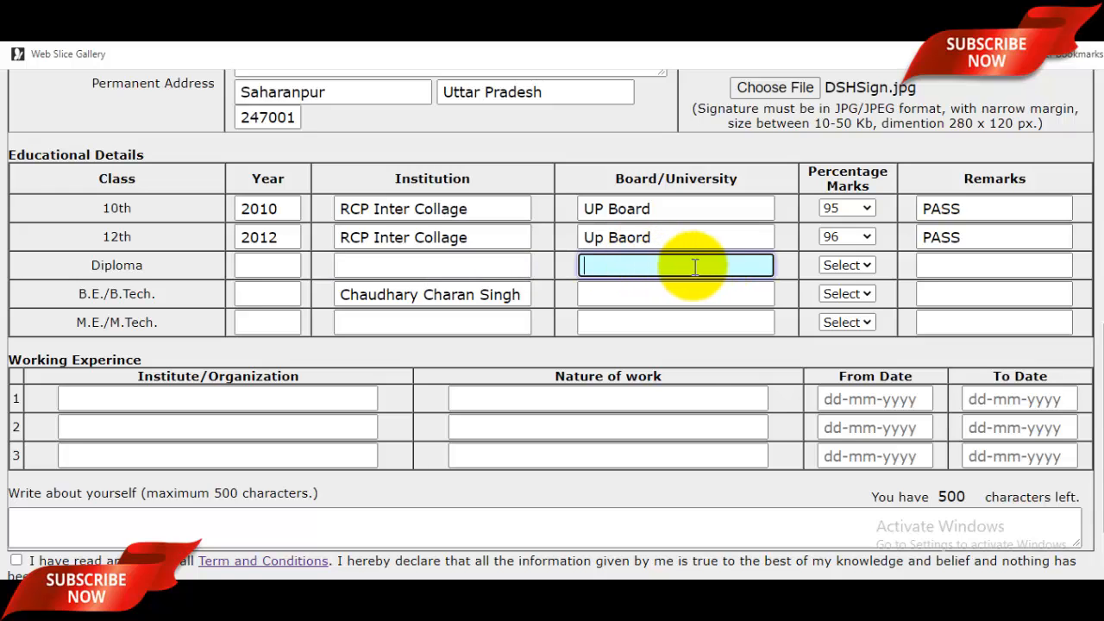
click(962, 267)
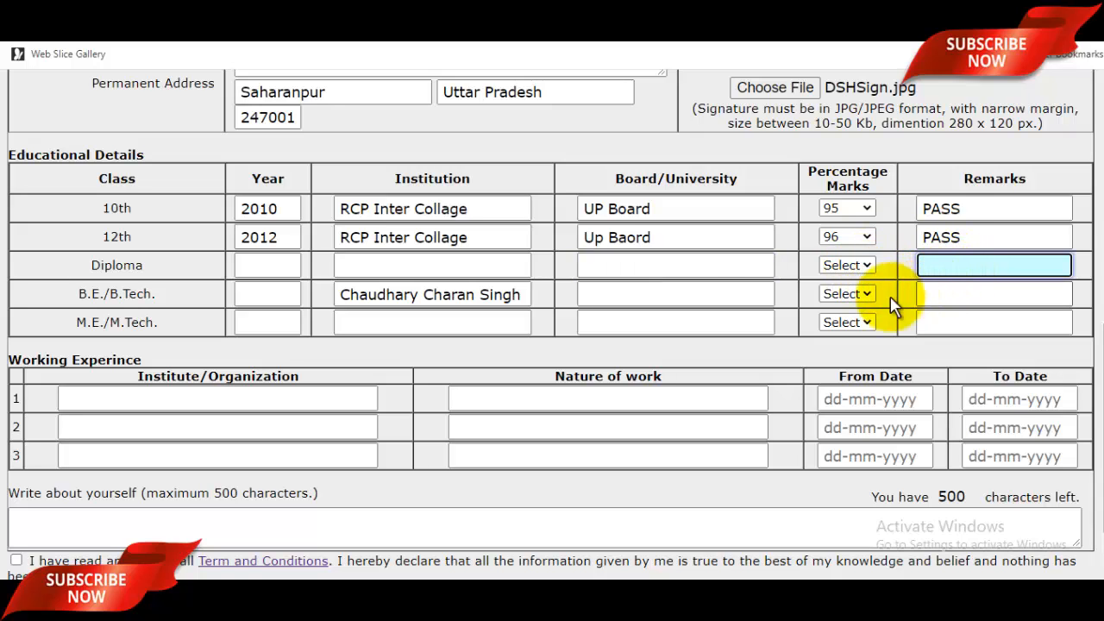
click(272, 295)
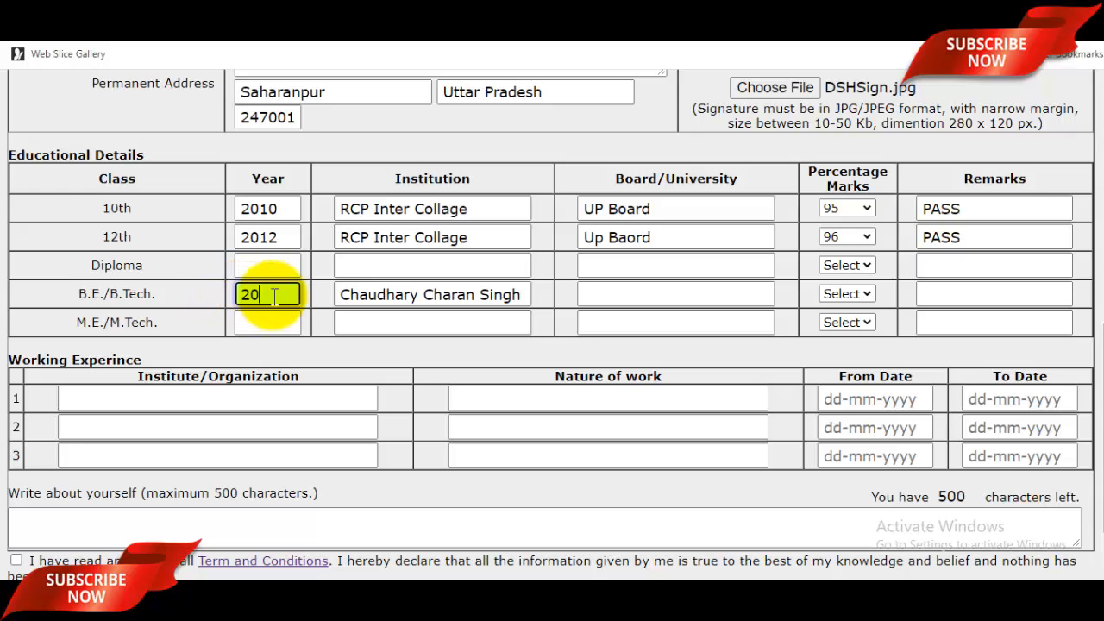
click(388, 300)
click(389, 302)
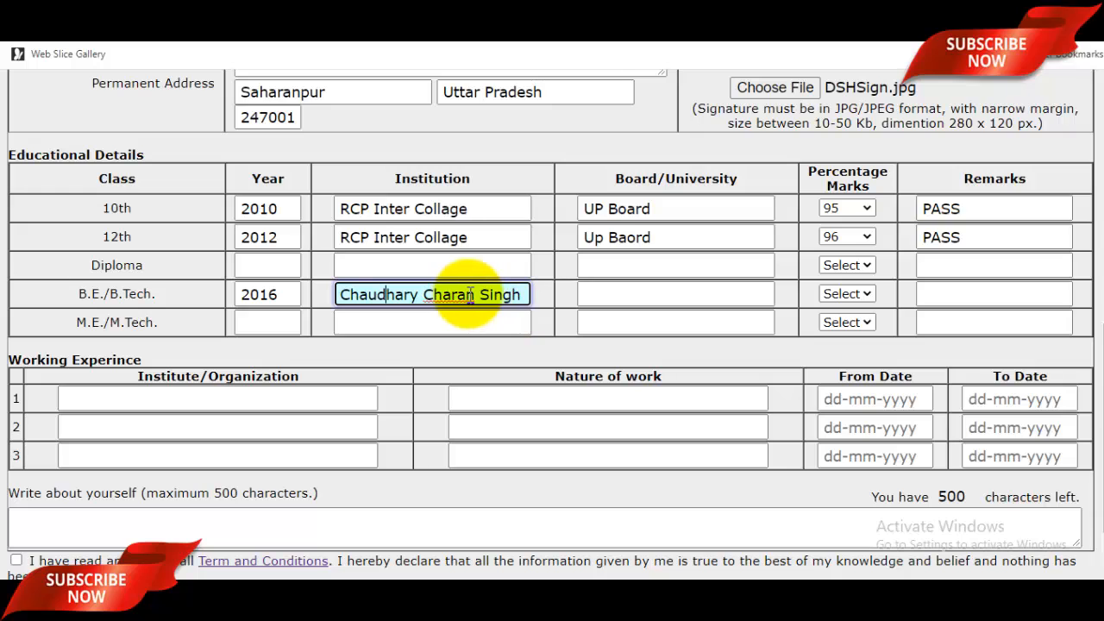
click(653, 302)
Set the B.E./B.Tech. percentage marks to 91 and the remark to PASS.
click(847, 293)
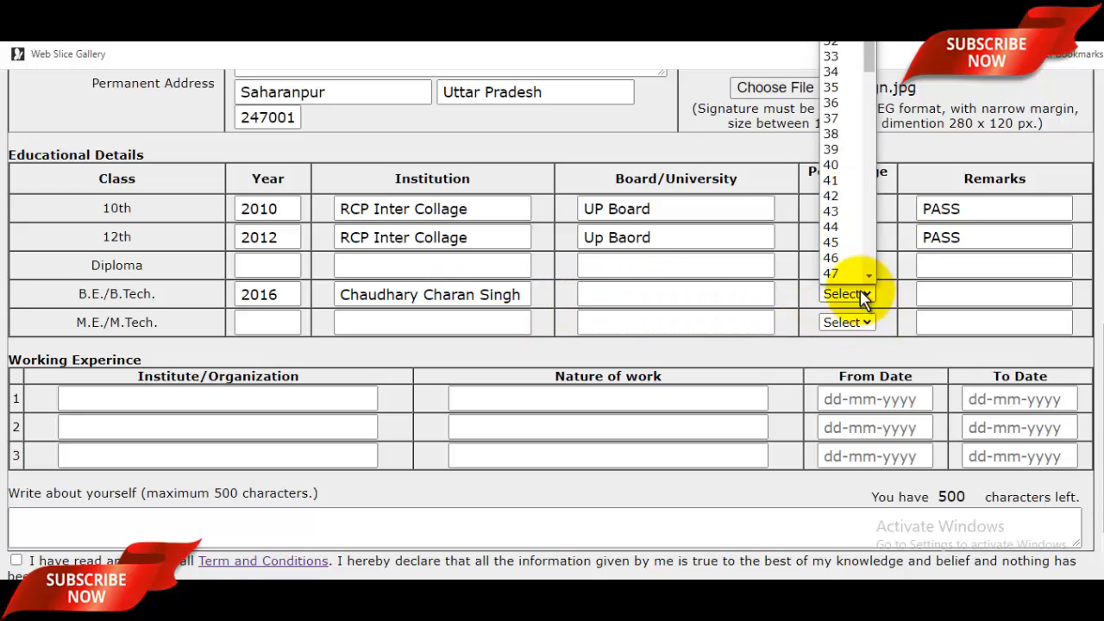
scroll(830, 222, down, 5)
scroll(830, 222, down, 4)
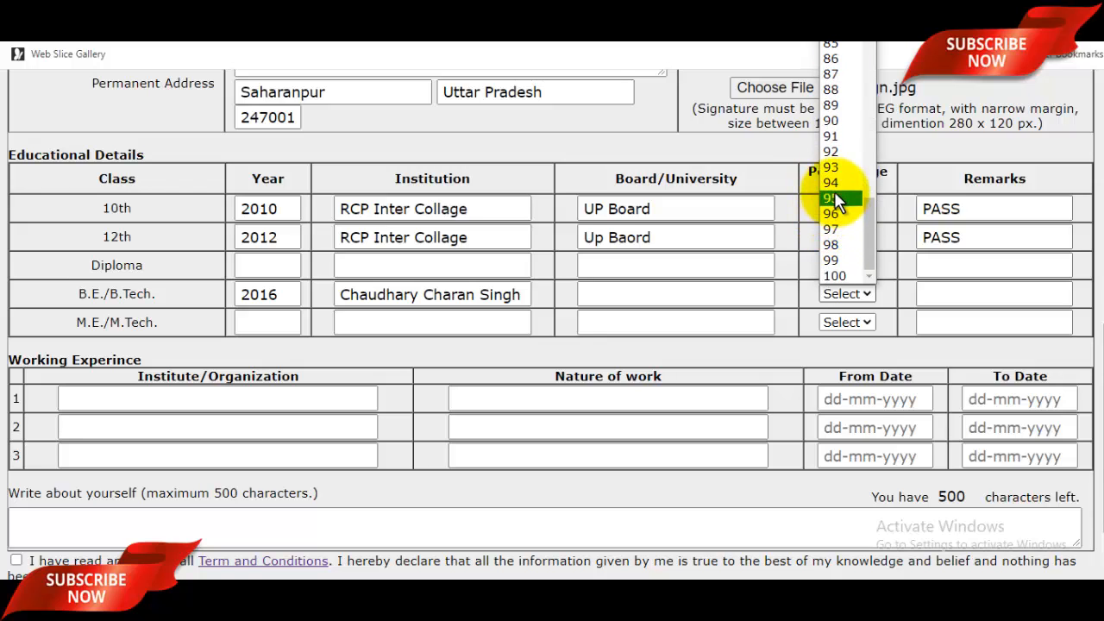
click(832, 136)
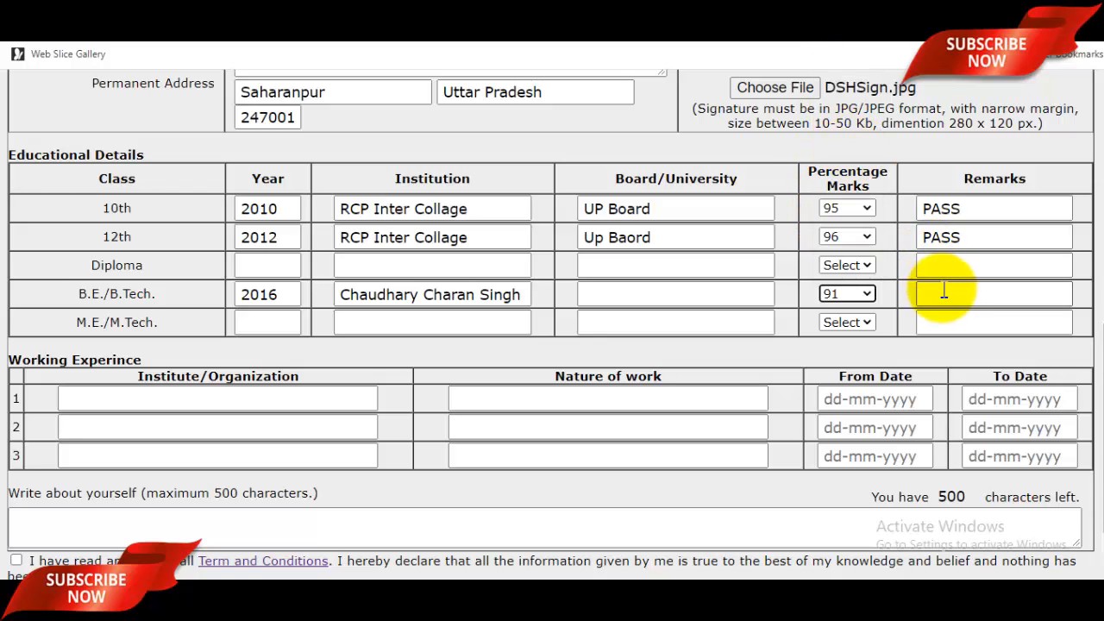
click(951, 292)
text(PASS)
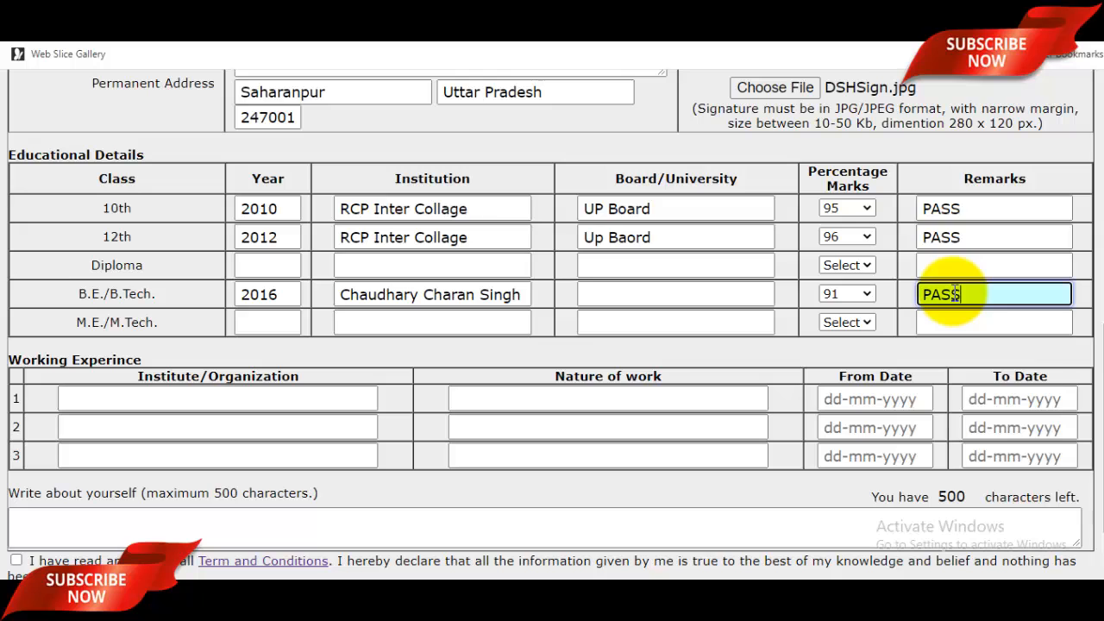
Leave the work-experience and self-description fields empty and tick the 'I have read and accept' declaration.
scroll(741, 242, down, 1)
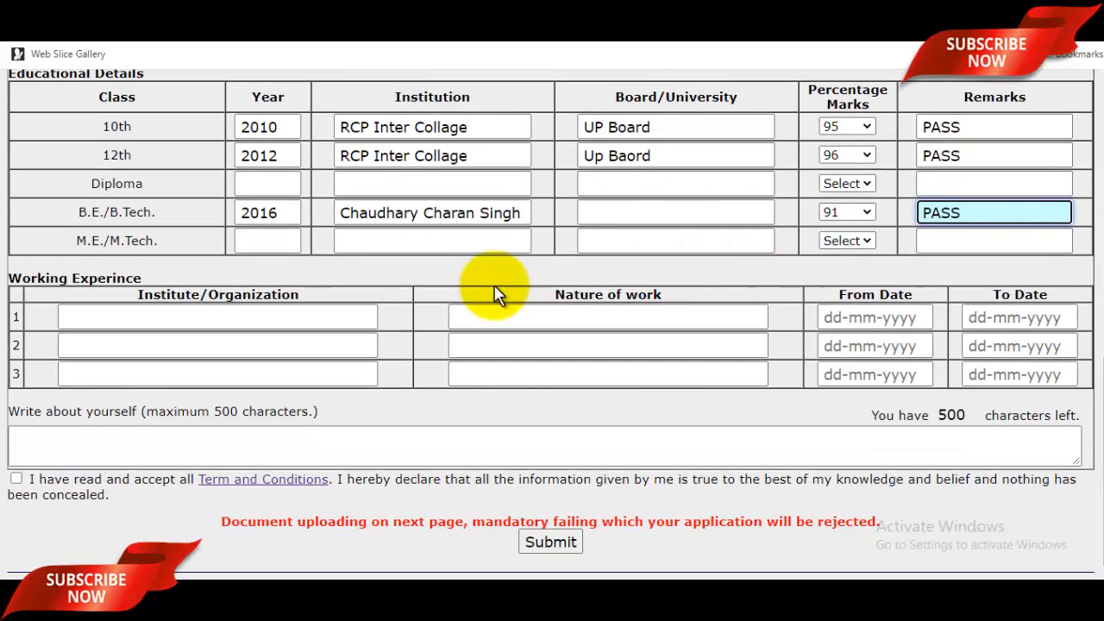
click(279, 319)
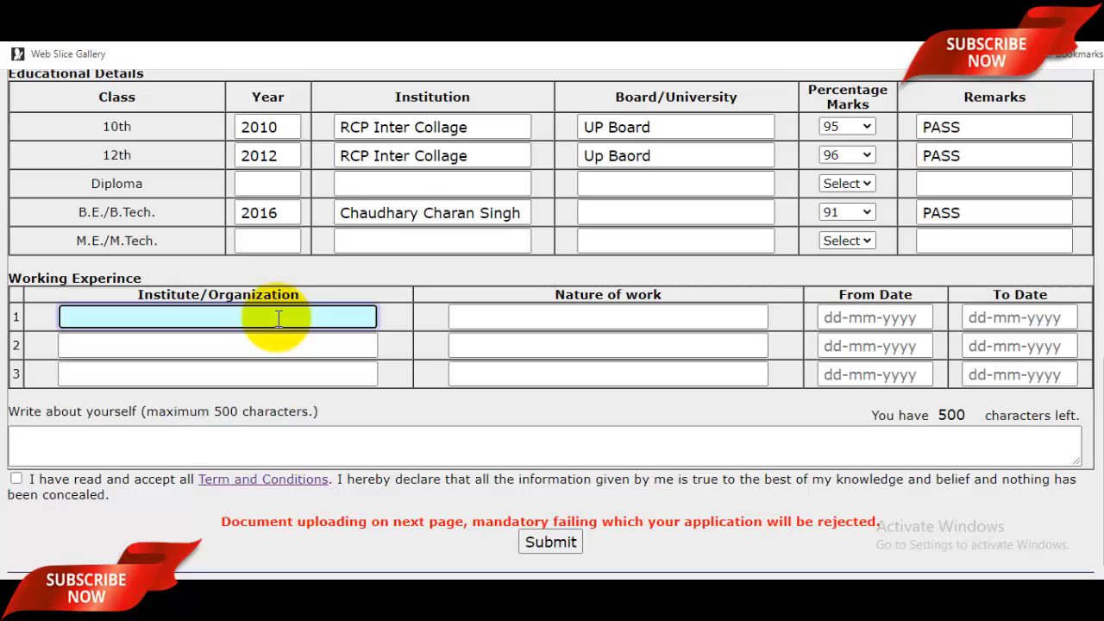
click(590, 318)
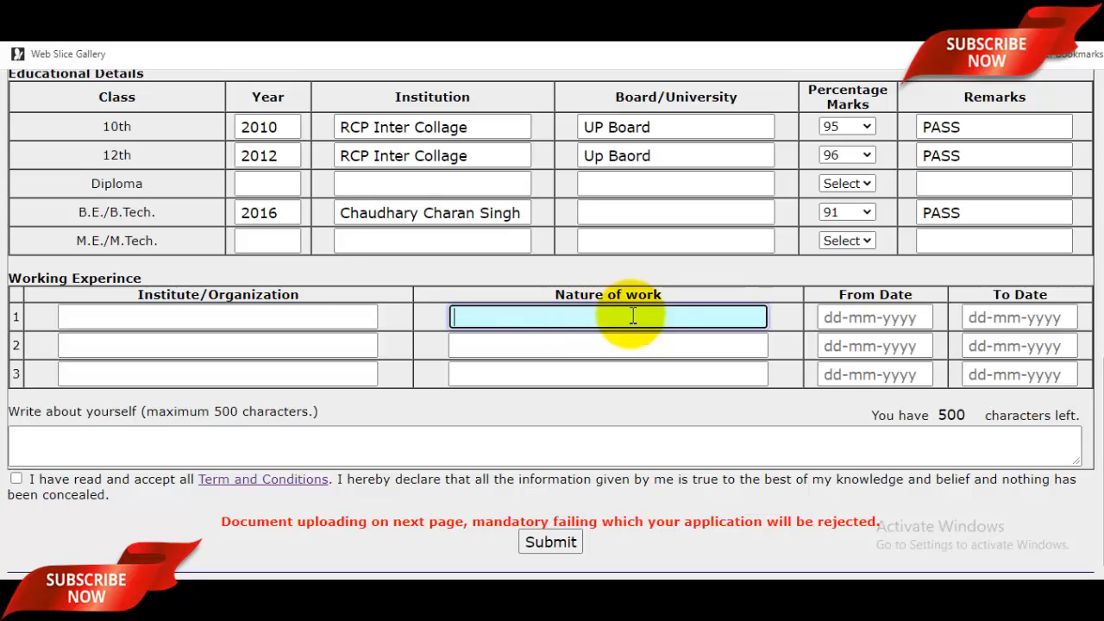
click(866, 319)
click(1039, 319)
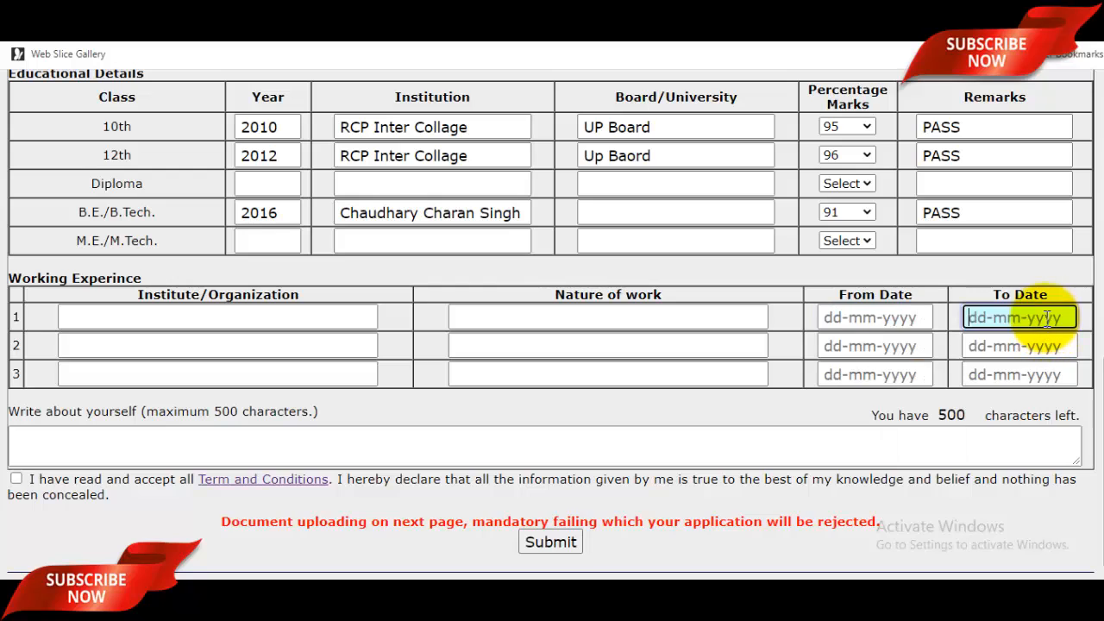
click(740, 437)
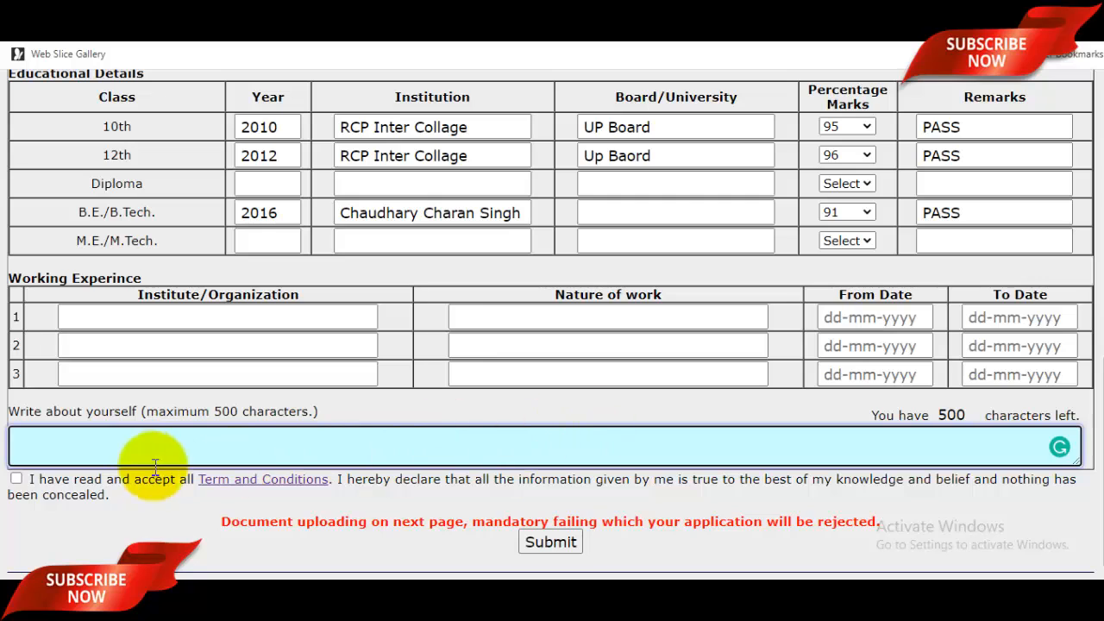
click(17, 479)
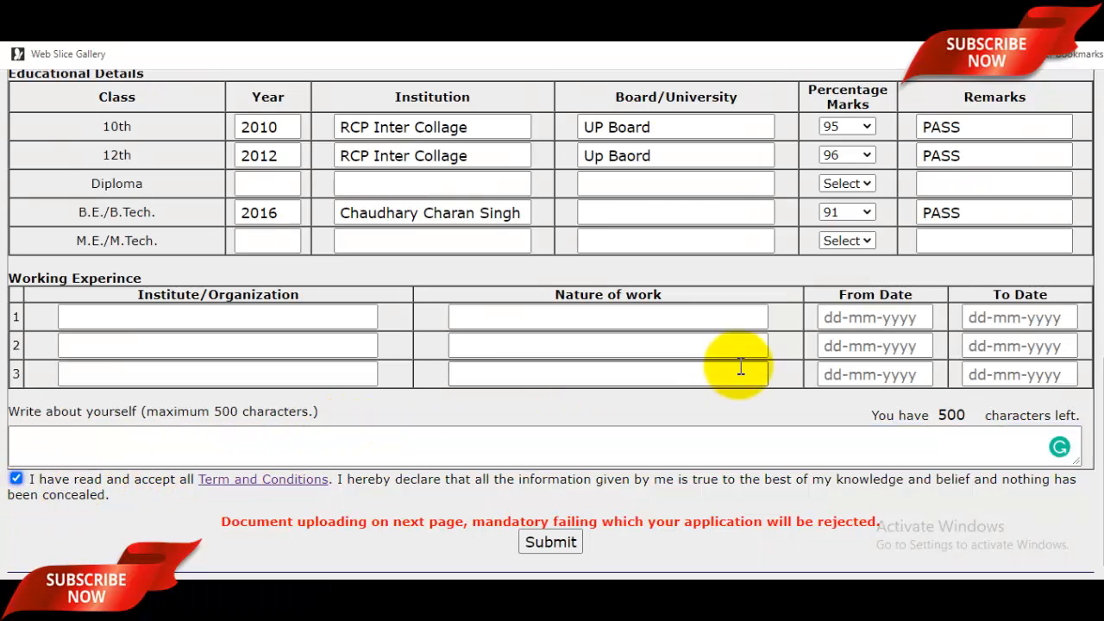
scroll(1095, 332, up, 1)
drag(1102, 330, 1064, 443)
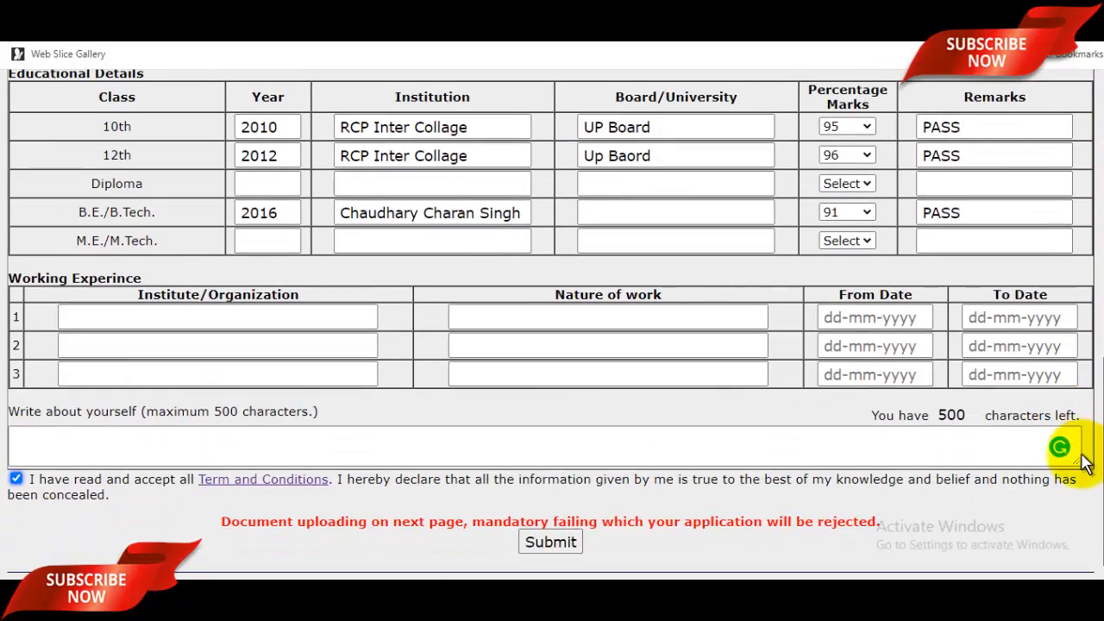
Submit the form, select the generated application ID, and upload 33.pdf from Downloads as Age Proof.
click(552, 542)
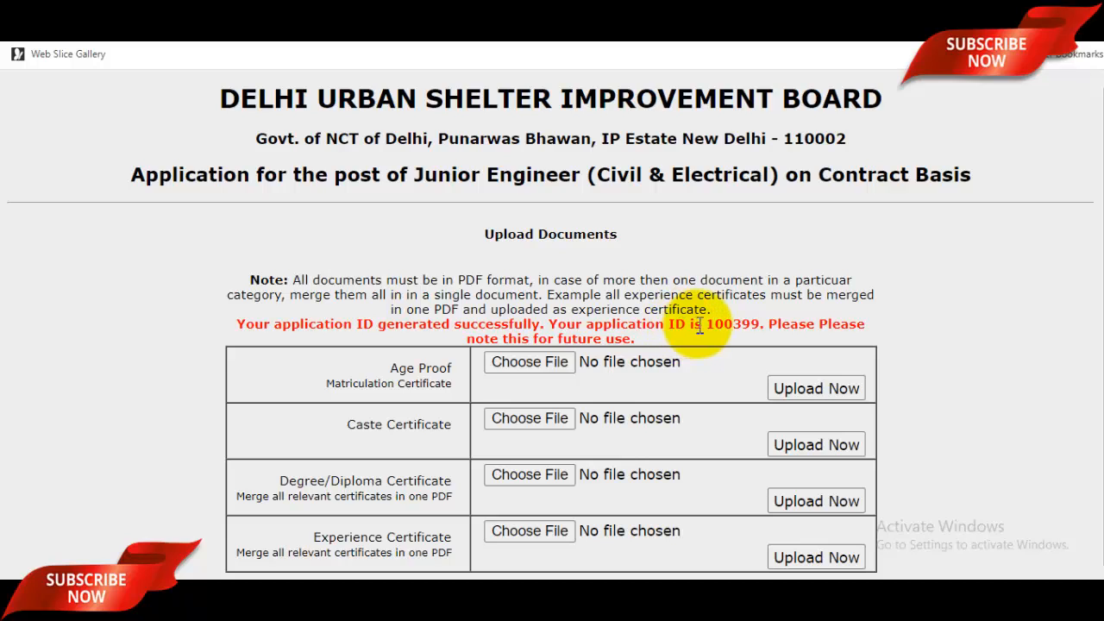
drag(714, 325, 761, 325)
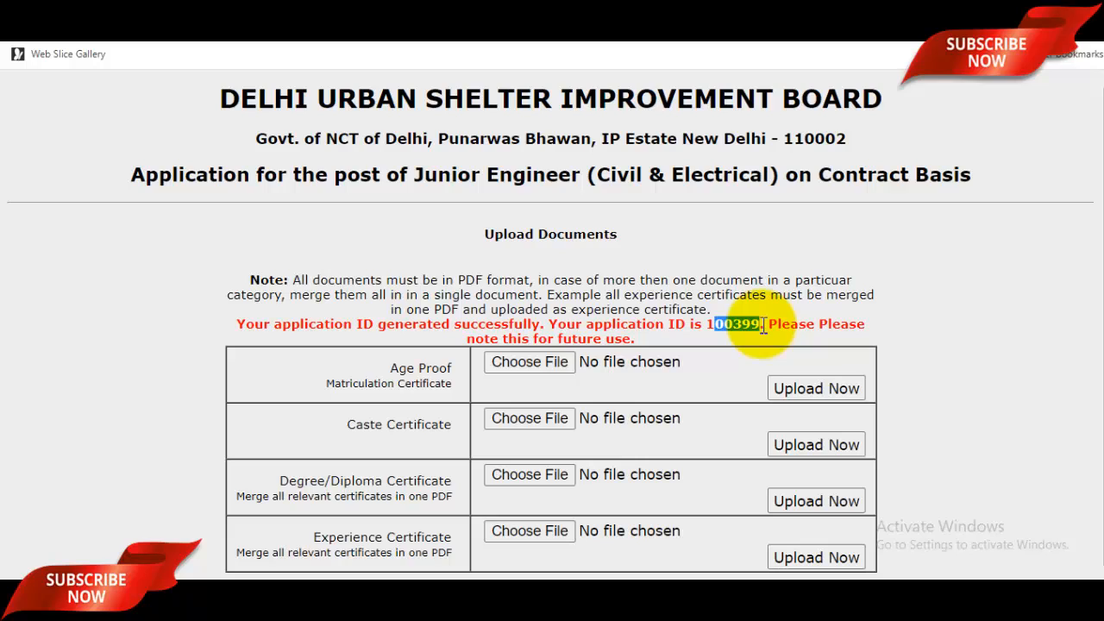
click(546, 363)
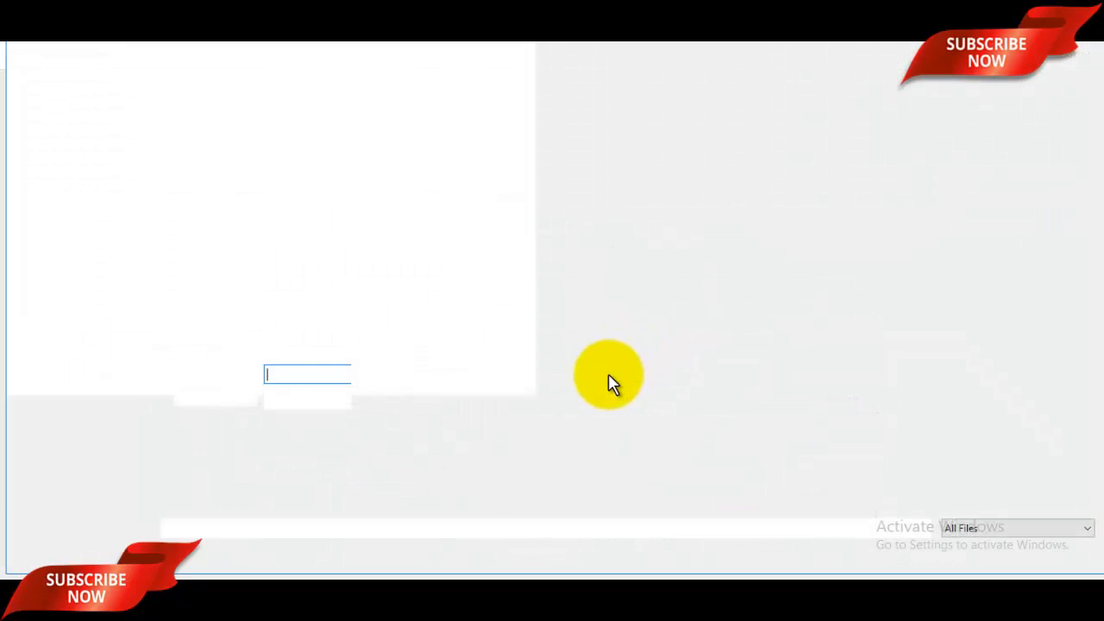
scroll(603, 259, down, 3)
scroll(603, 328, down, 3)
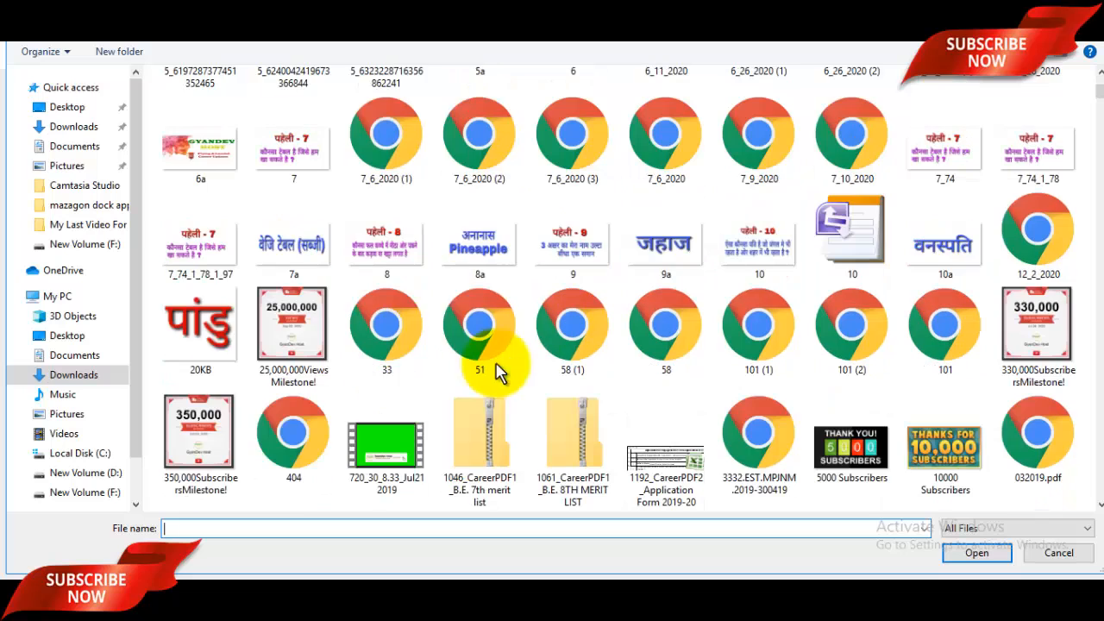
click(366, 344)
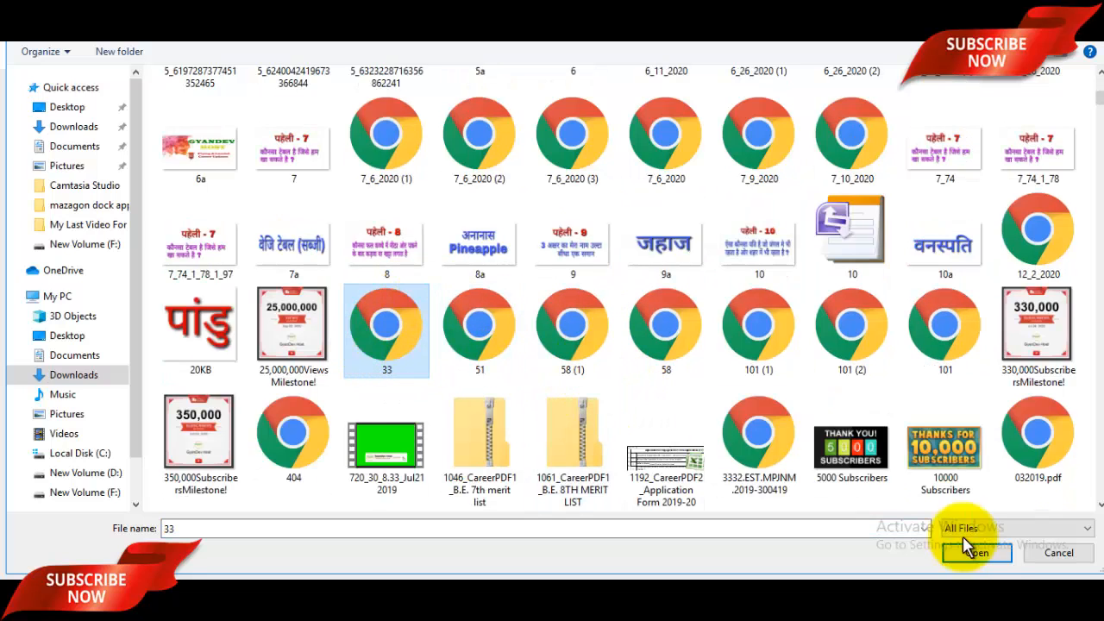
click(976, 552)
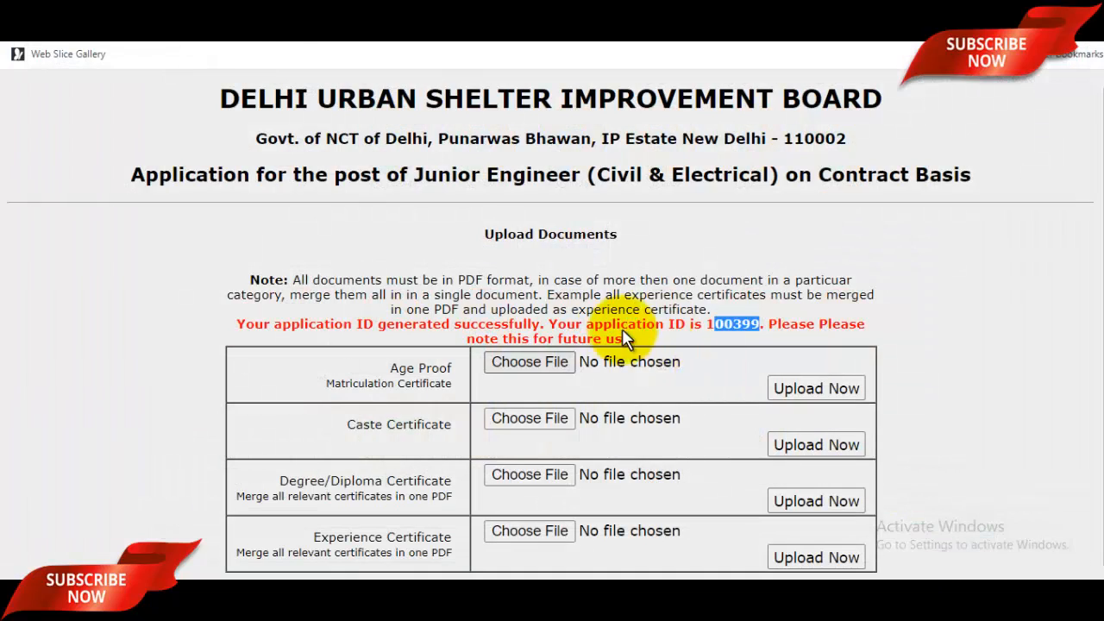
click(814, 389)
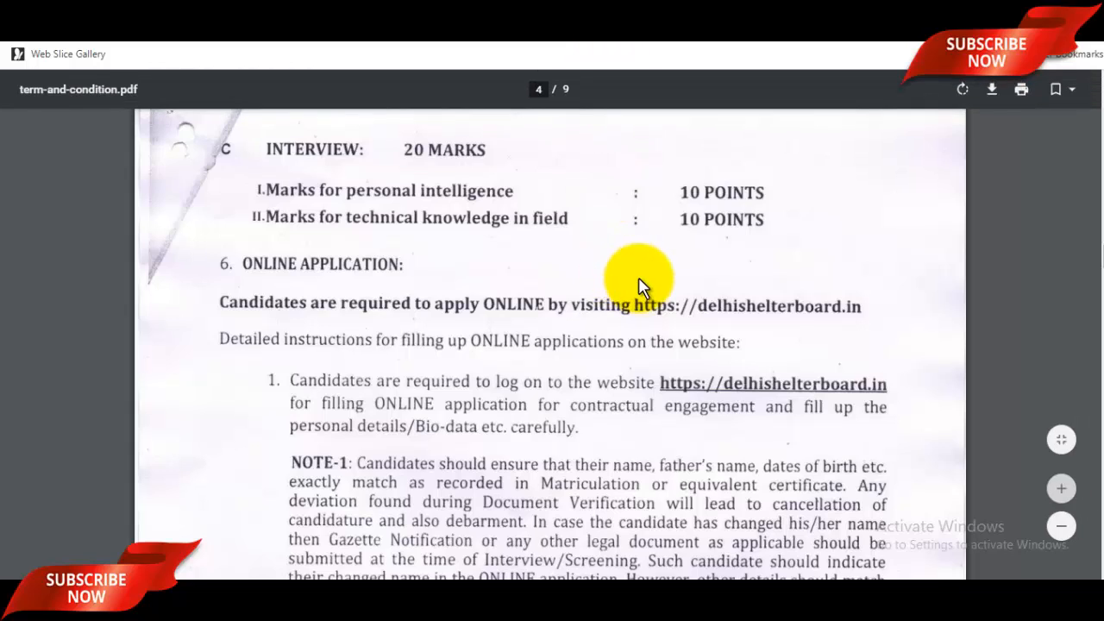
Read through the eligibility and online application sections of term-and-condition.pdf.
scroll(636, 290, down, 1)
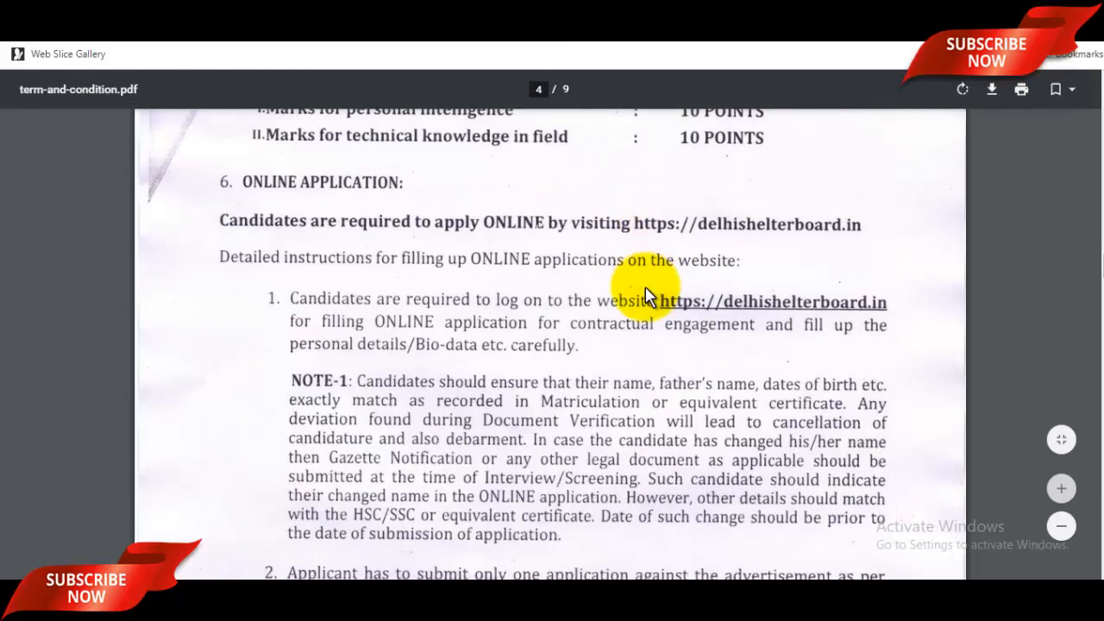
scroll(647, 298, down, 3)
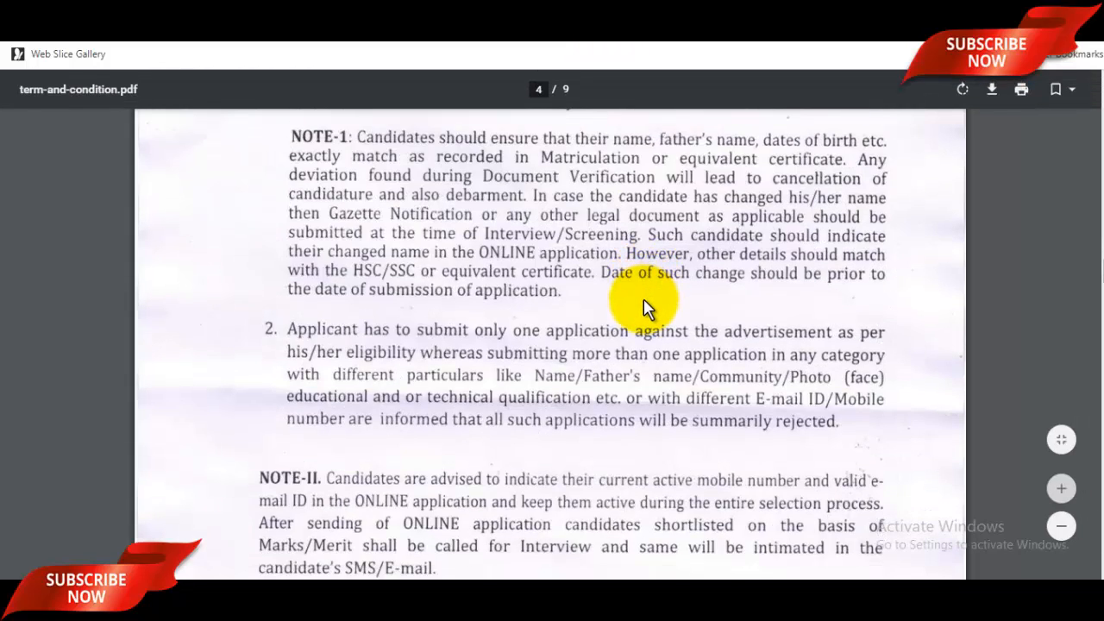
scroll(645, 306, down, 2)
scroll(645, 305, up, 2)
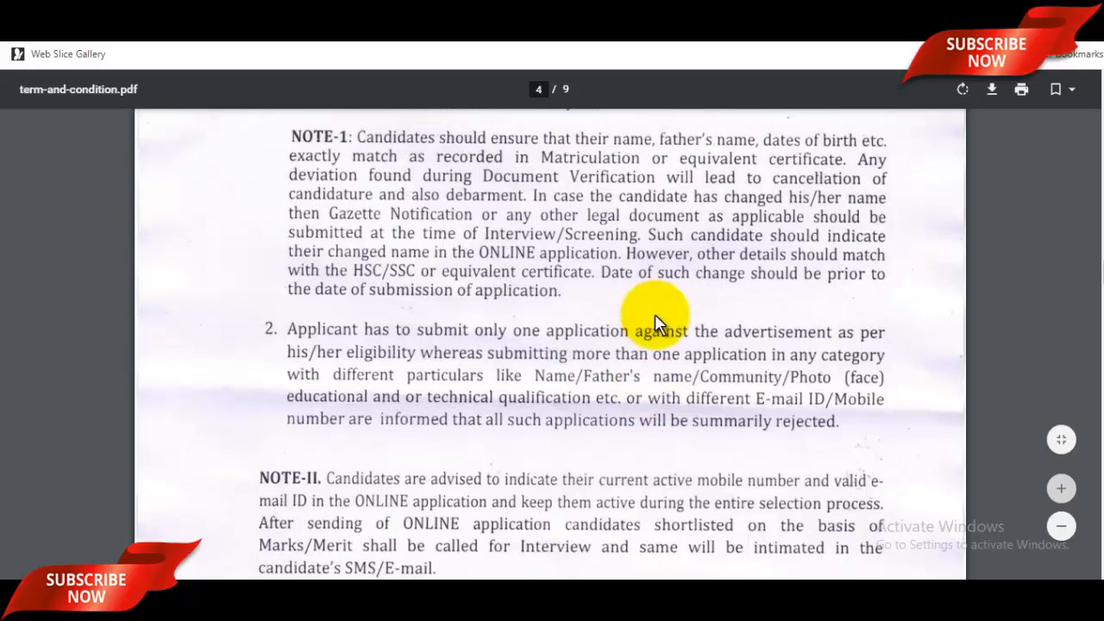
scroll(655, 326, up, 1)
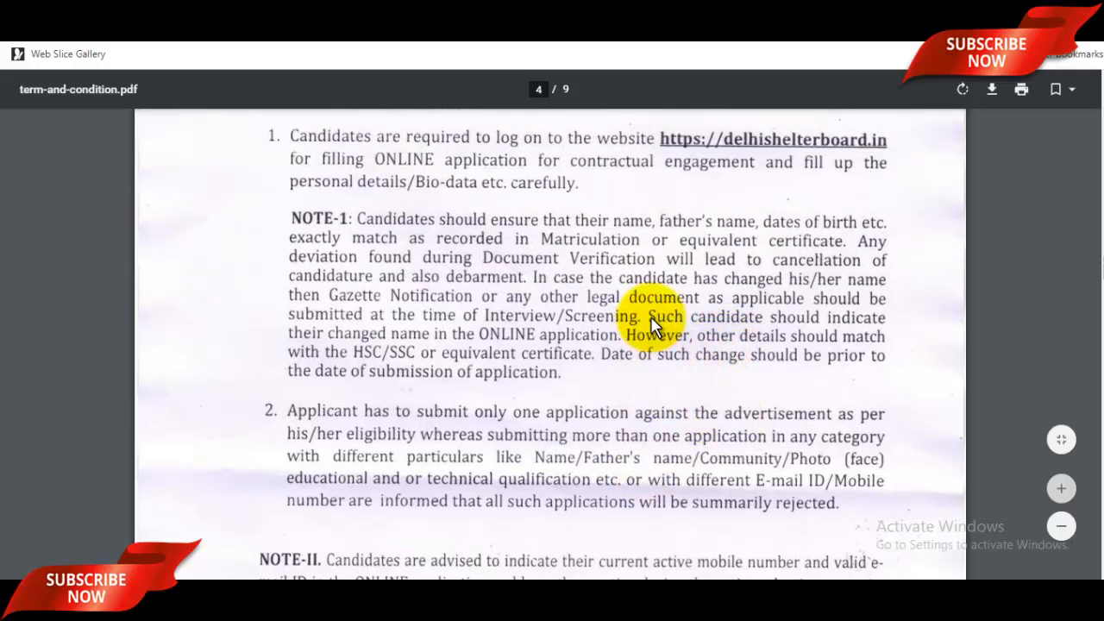
scroll(703, 316, up, 2)
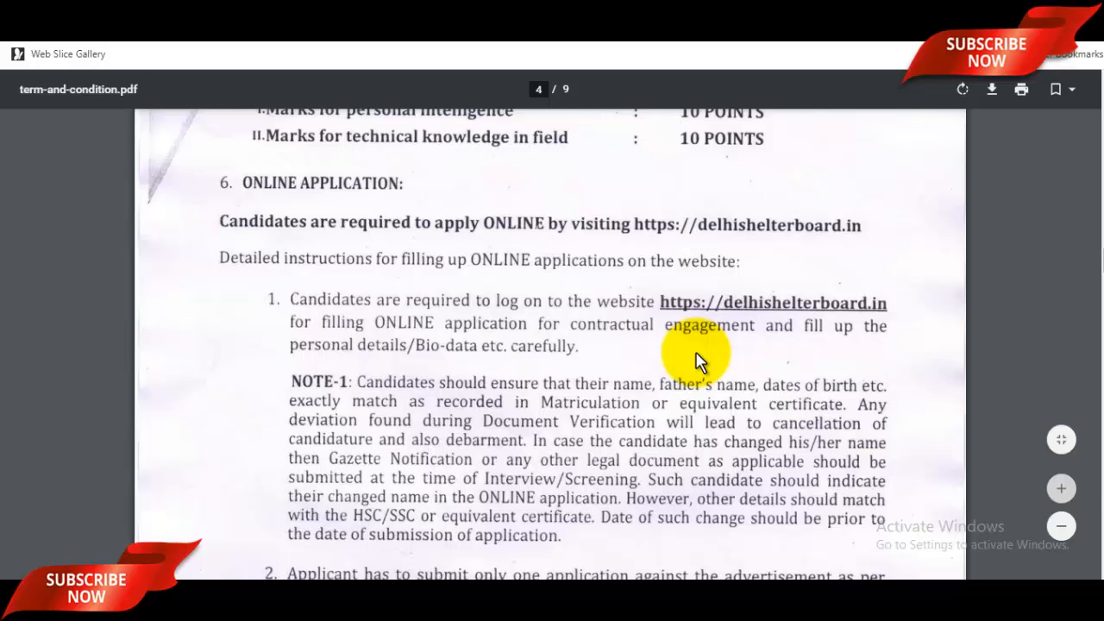
scroll(698, 361, down, 2)
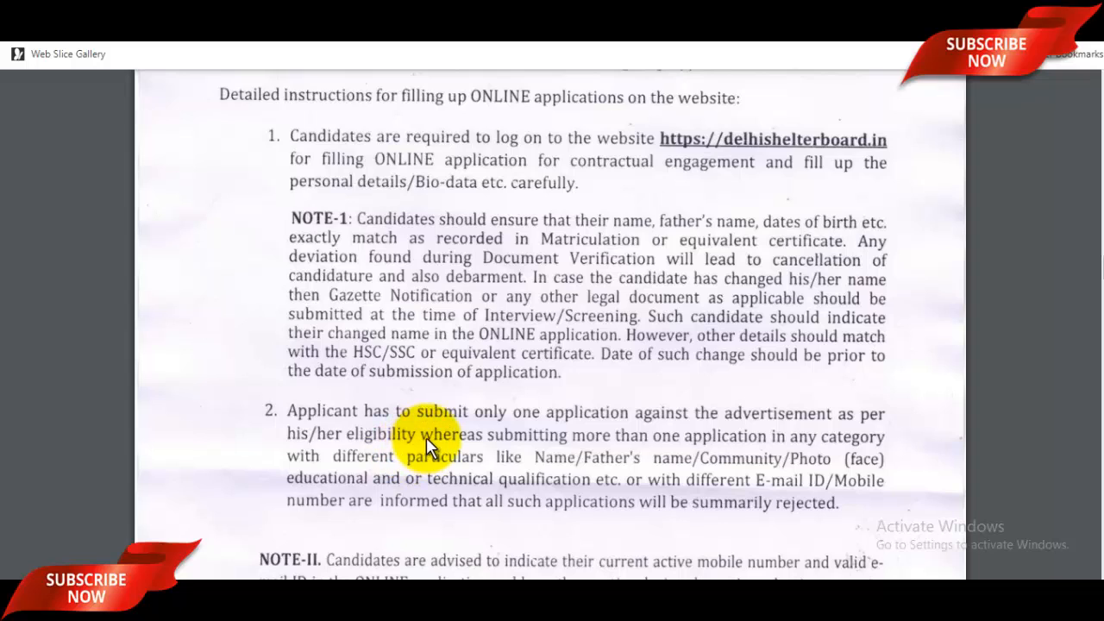
scroll(426, 437, down, 2)
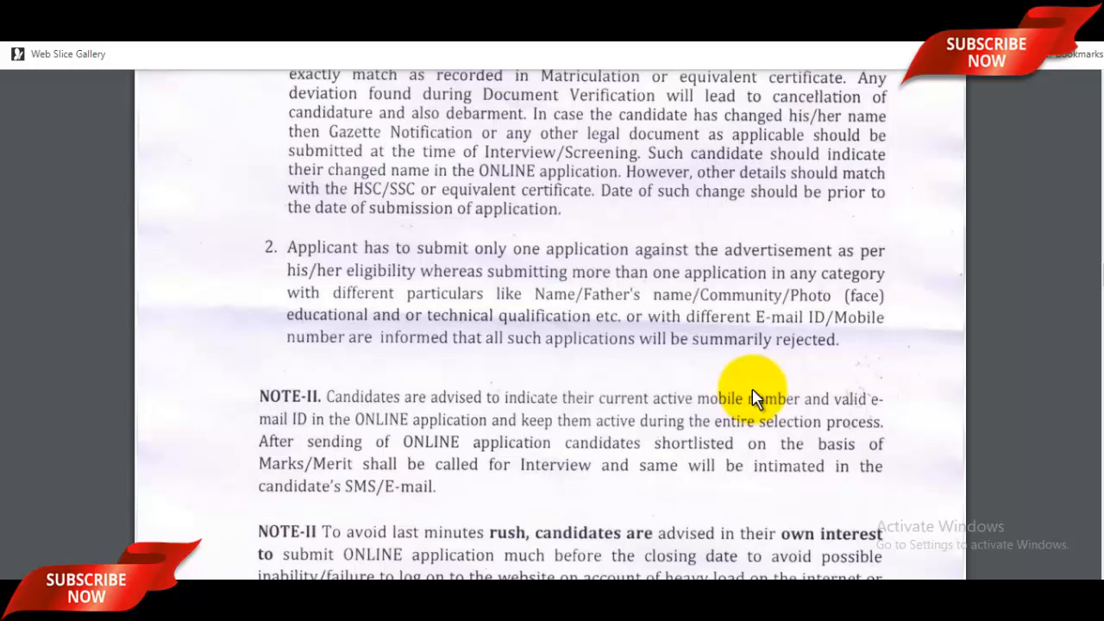
Scroll back up and select the first word of the YouTube channel name.
scroll(752, 398, up, 10)
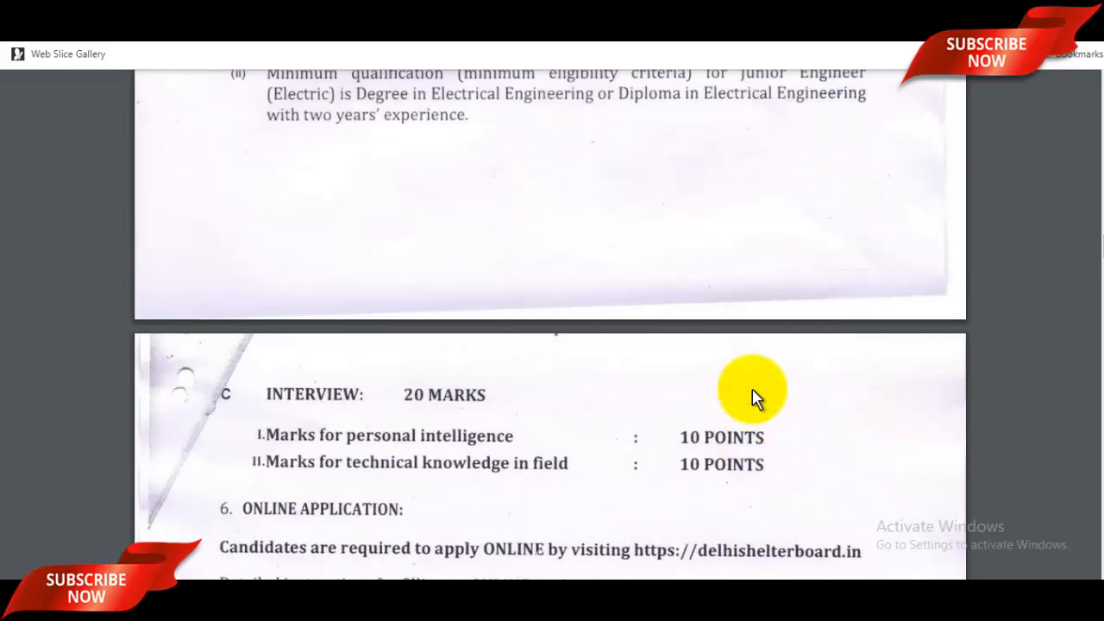
scroll(752, 398, up, 12)
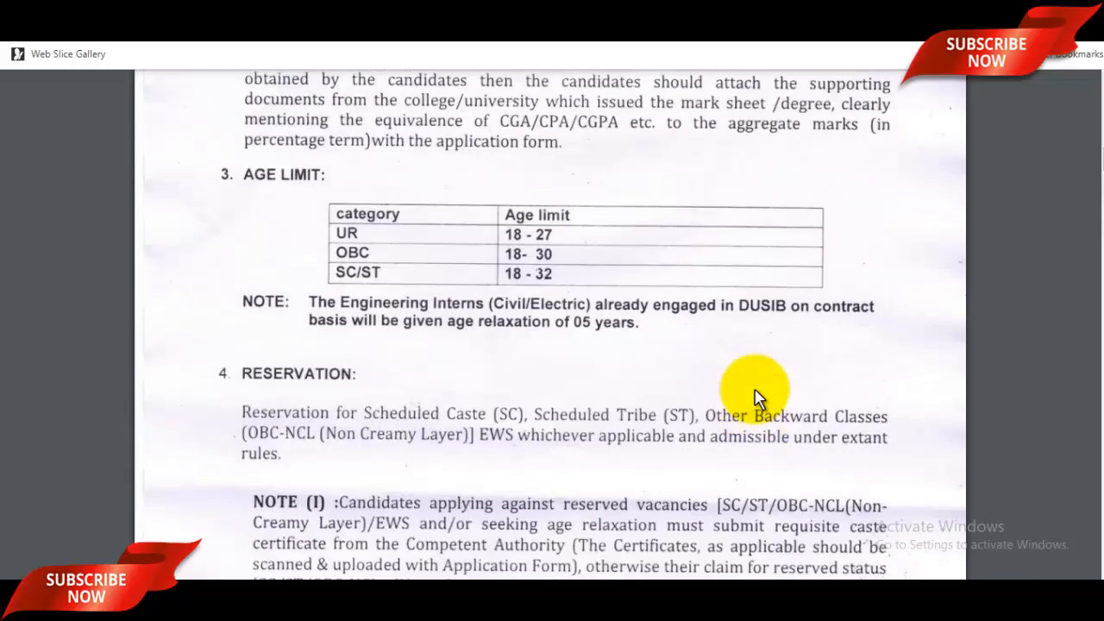
scroll(754, 398, up, 10)
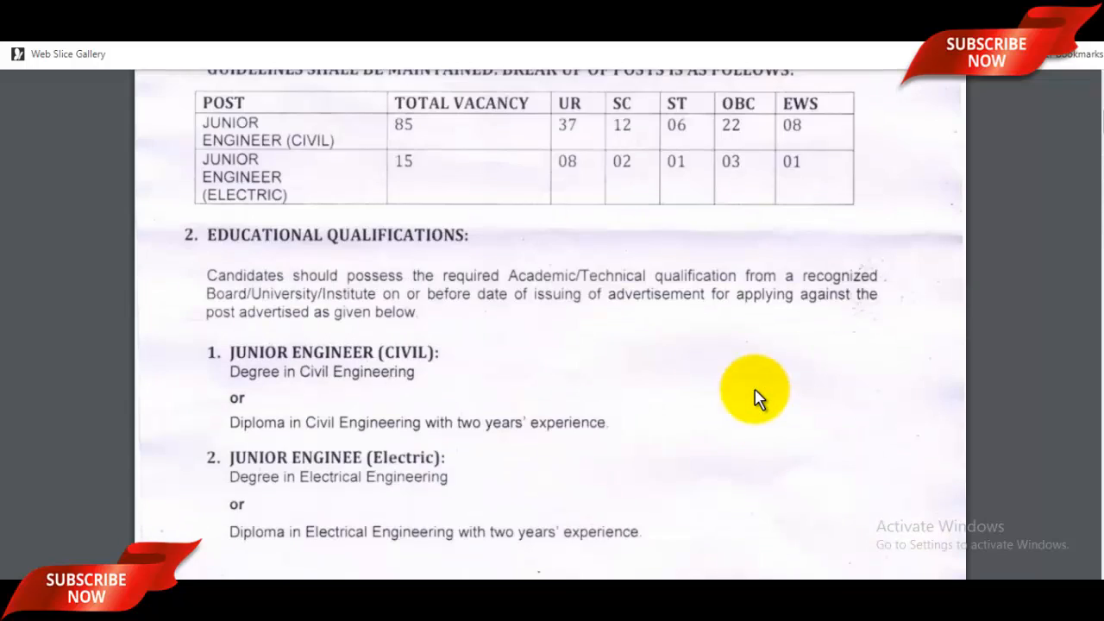
scroll(754, 398, up, 8)
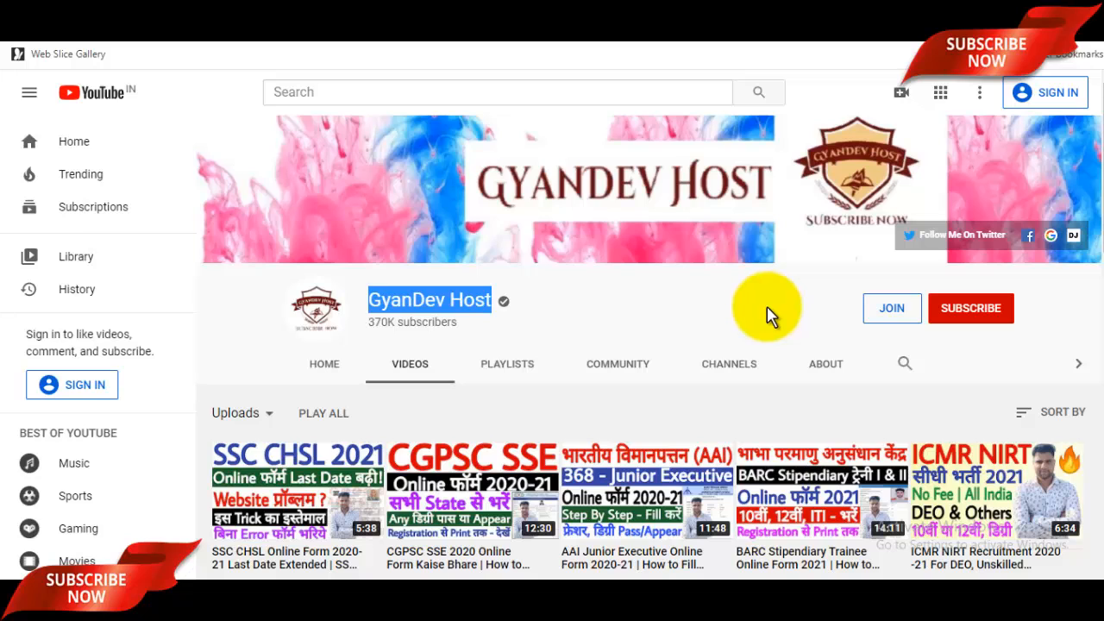
click(611, 325)
double_click(399, 304)
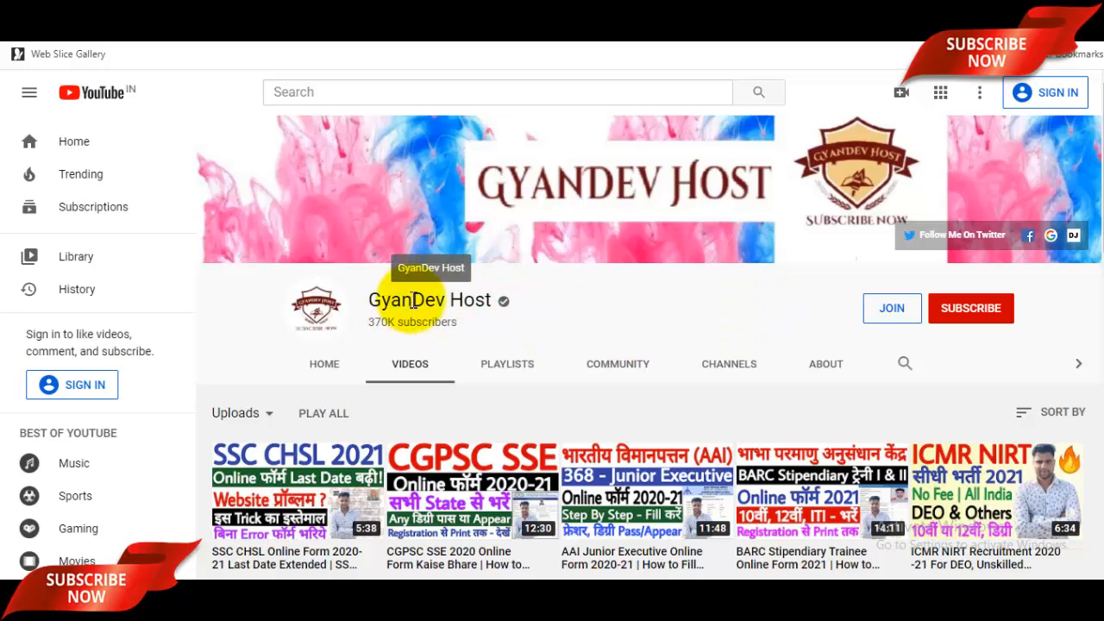